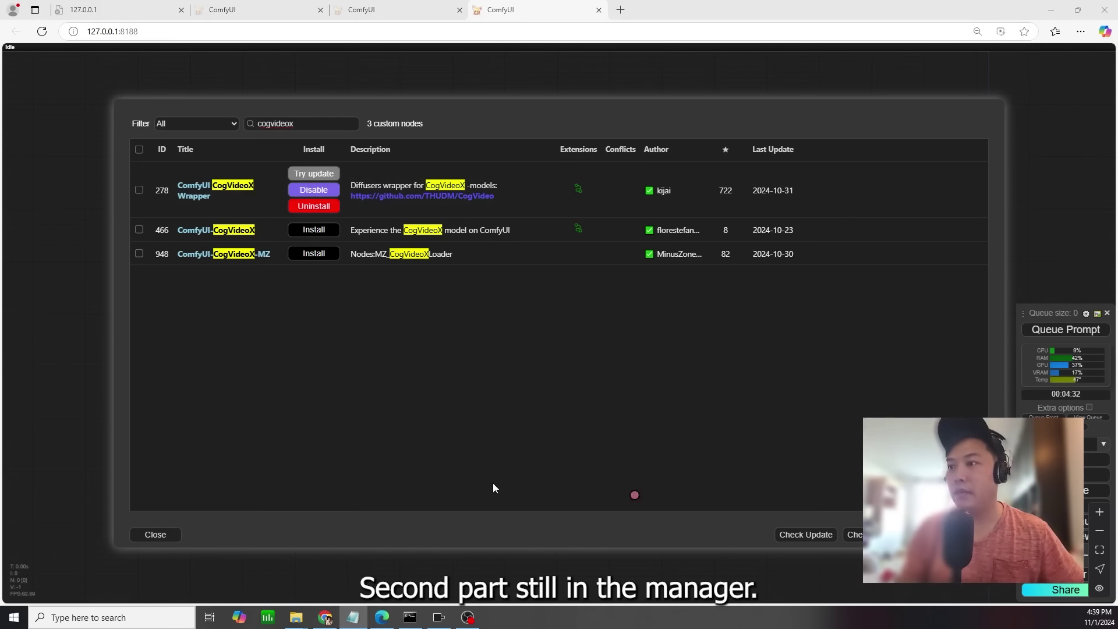
Close the custom nodes list and search the Model Manager for "google".
click(159, 534)
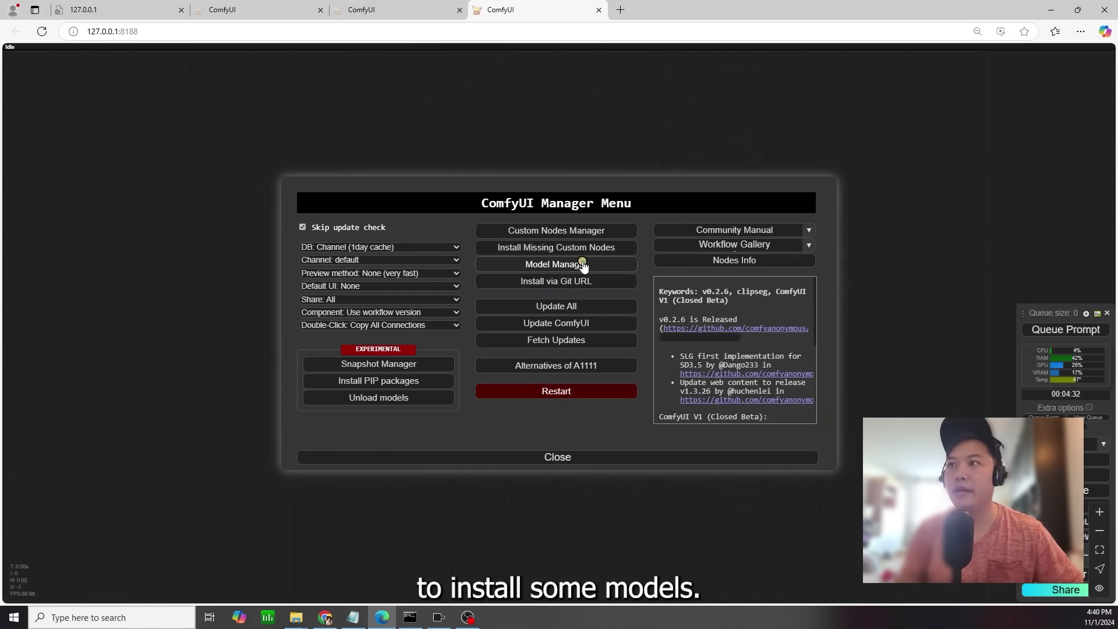
click(582, 265)
click(469, 124)
text(google)
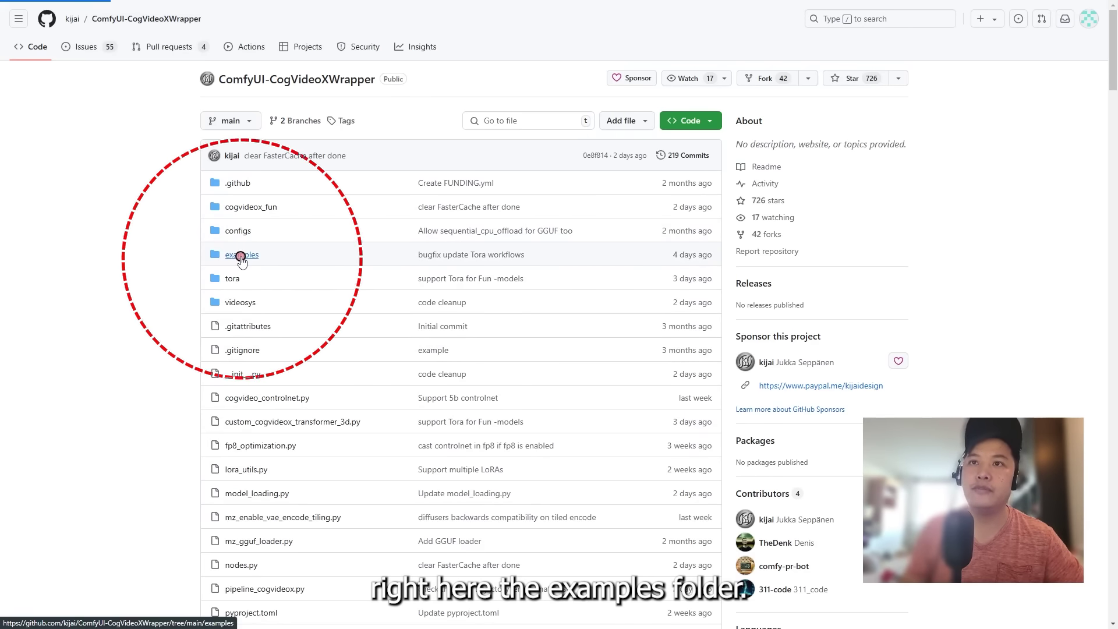
Get cogvideox_5b_example_01.json from the repository's examples folder on GitHub and load it as the workflow on the ComfyUI canvas.
click(238, 256)
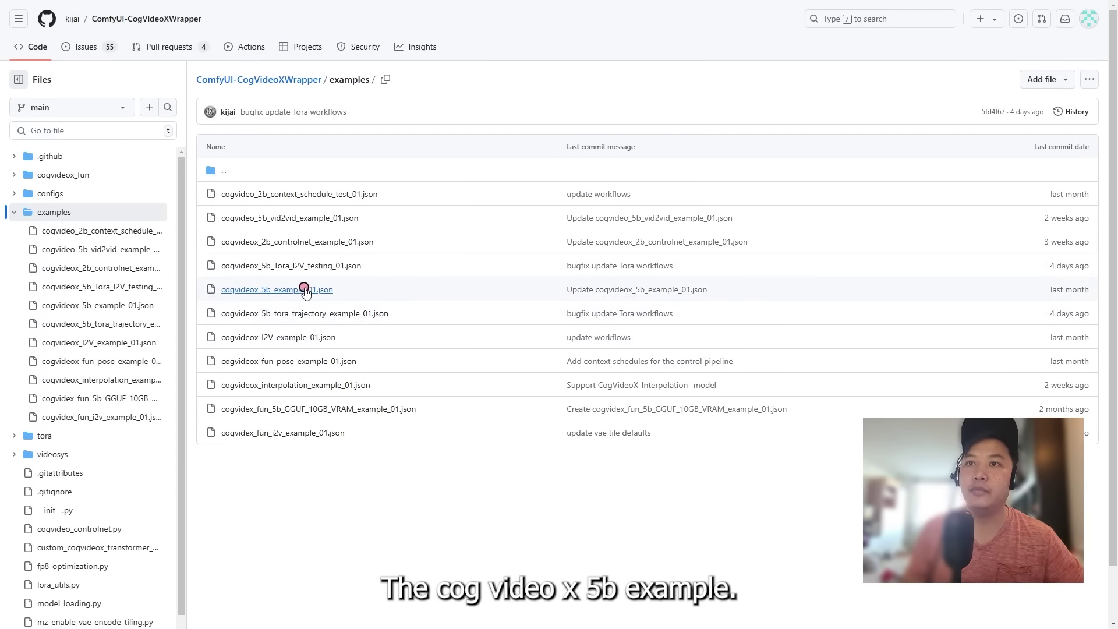
click(653, 281)
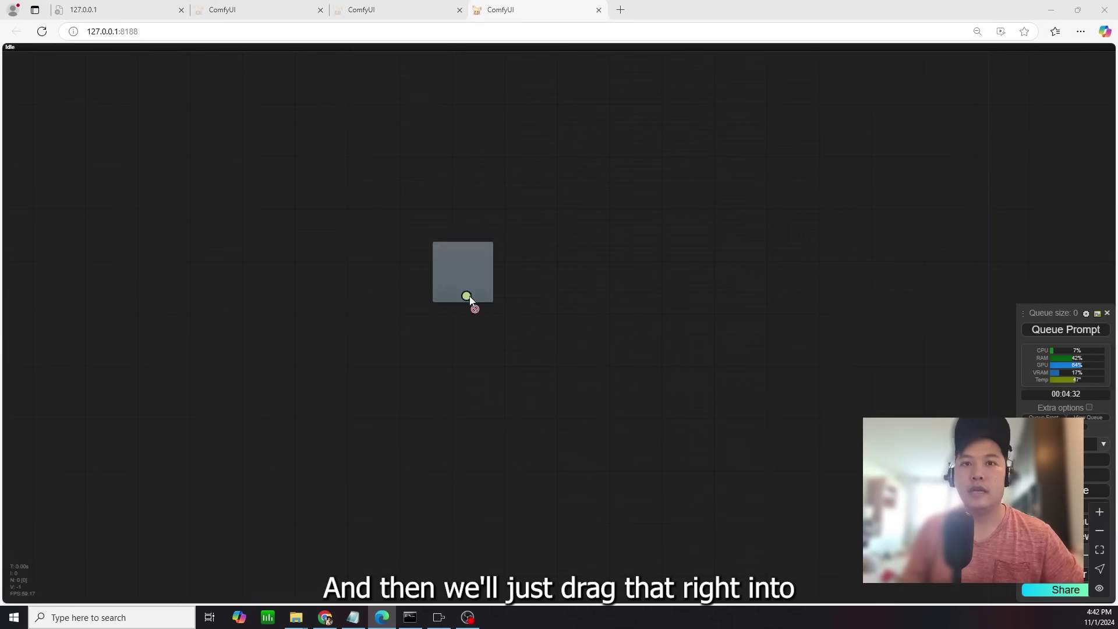
drag(471, 300, 453, 231)
scroll(313, 313, down, 2)
scroll(714, 374, up, 3)
drag(790, 378, 728, 398)
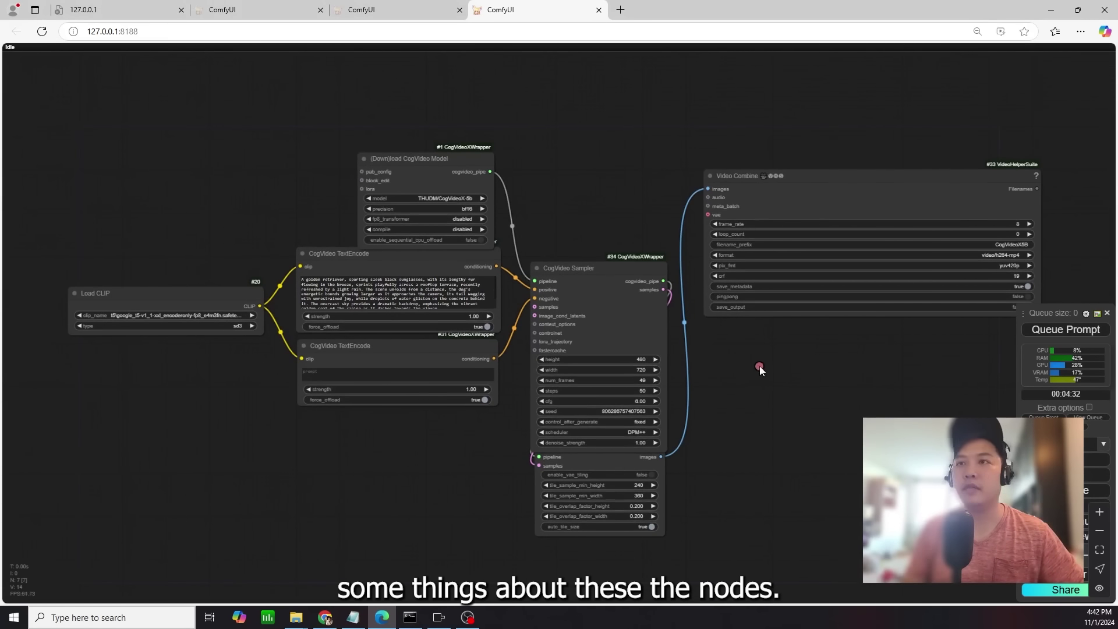
Set the Load CLIP node's clip_name to t5\google_t5-v1_1-xxl_encoderonly-fp8_e4m3fn.safetensors.
scroll(208, 365, up, 5)
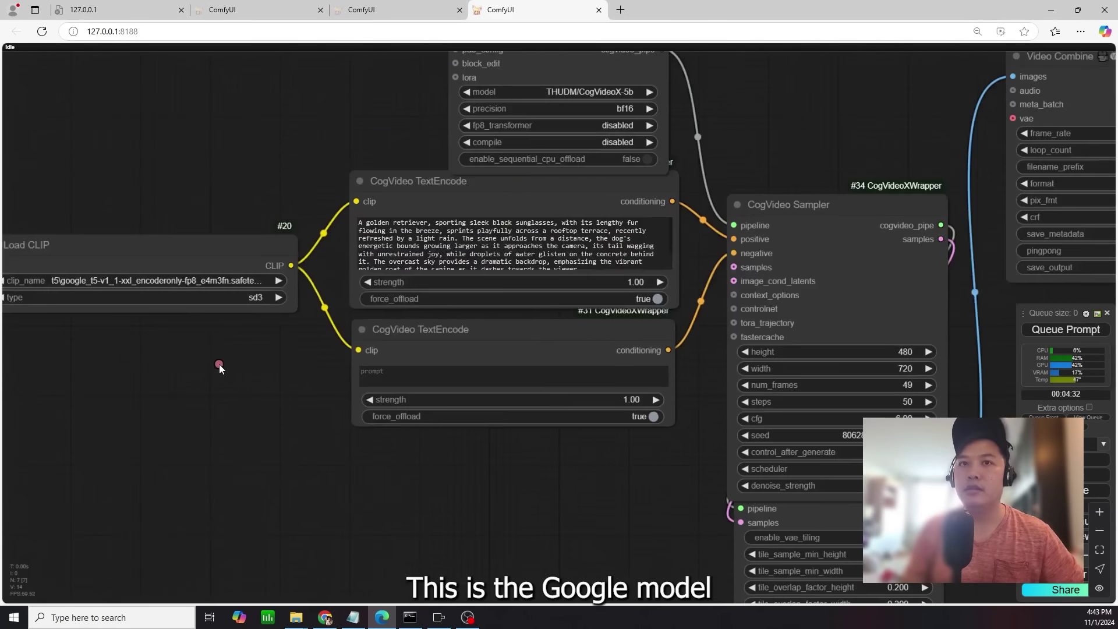
click(285, 287)
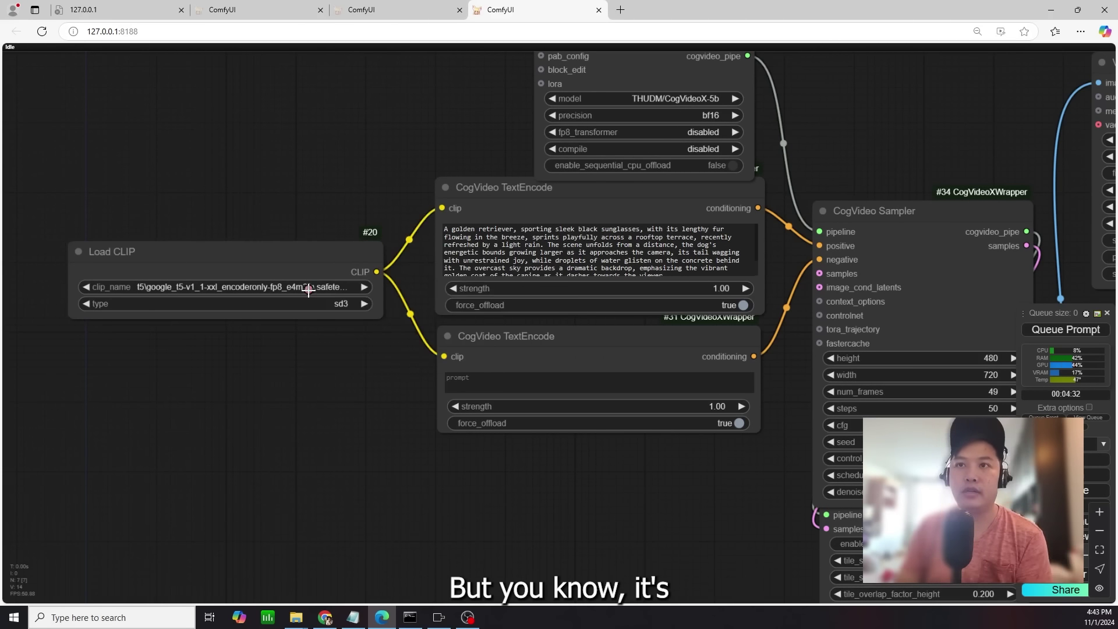
click(308, 287)
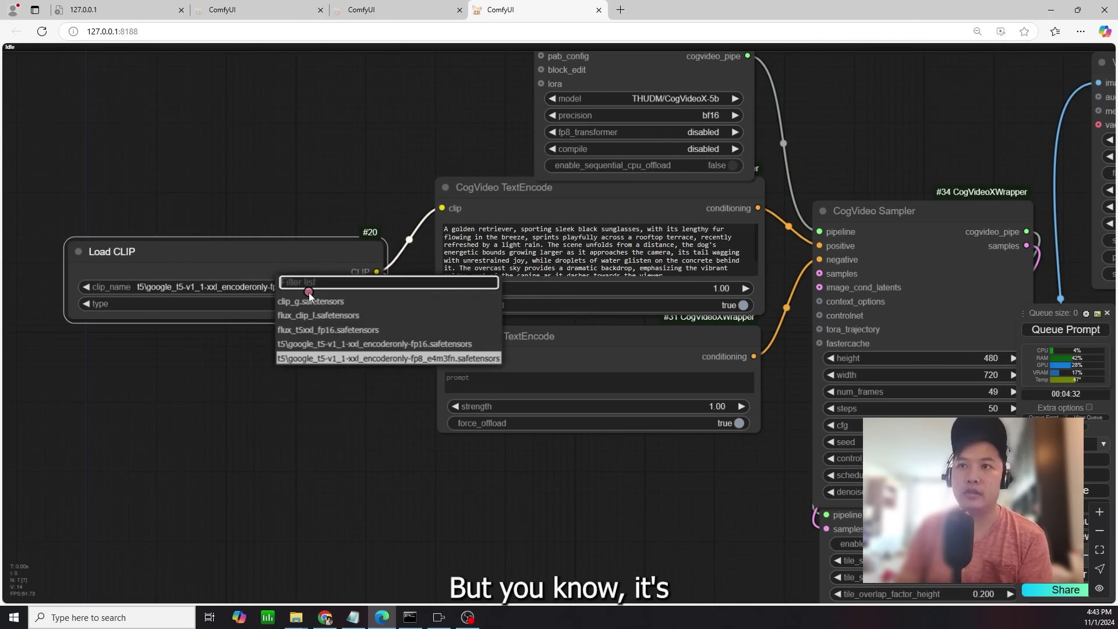
click(356, 358)
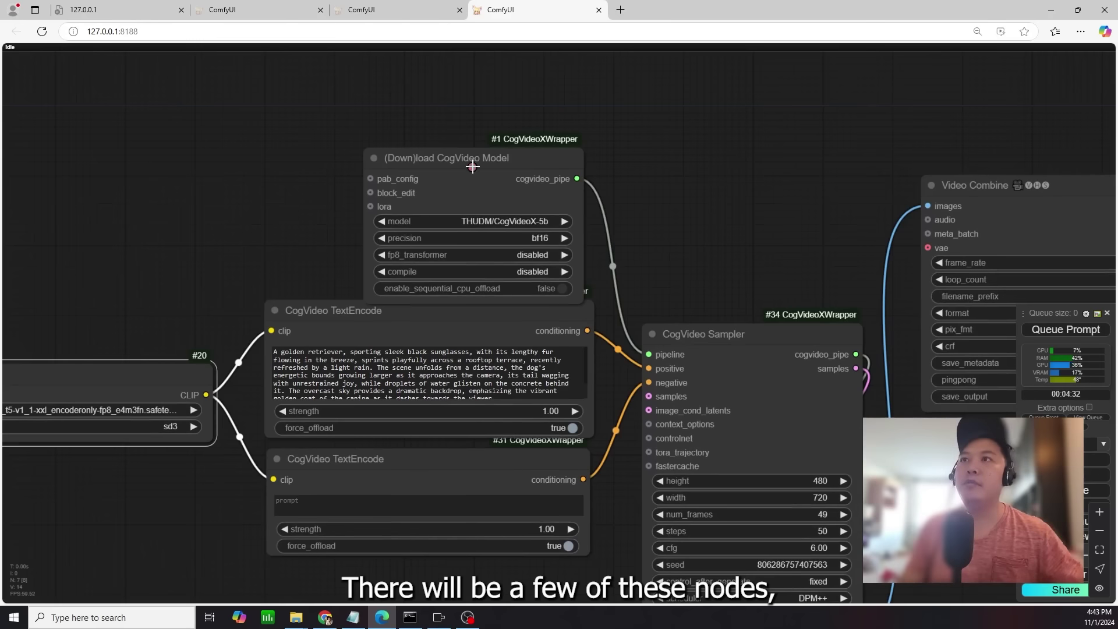
Move the (Down)load CogVideo Model node up so it stands clear of the positive CogVideo TextEncode node.
drag(536, 162, 498, 113)
drag(582, 159, 582, 192)
scroll(420, 202, up, 3)
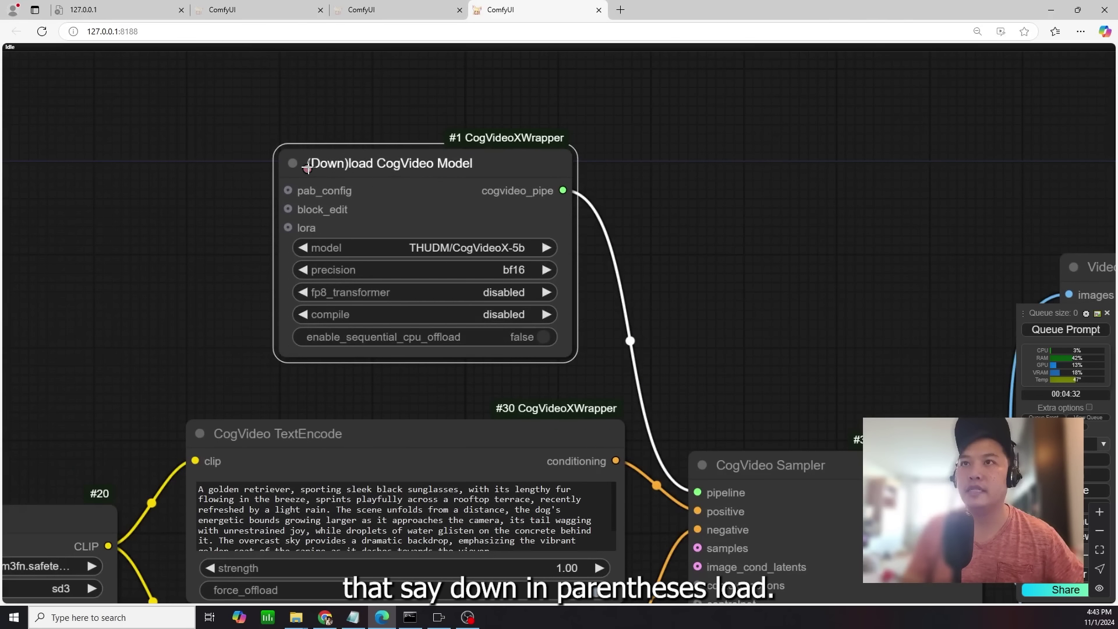
drag(510, 210, 499, 197)
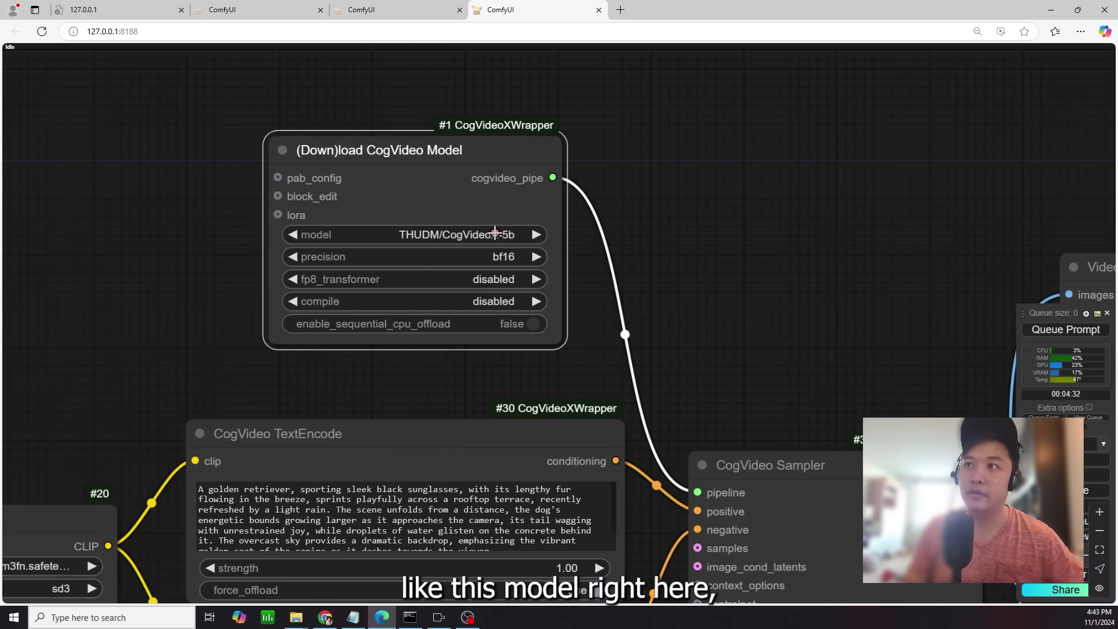
click(363, 140)
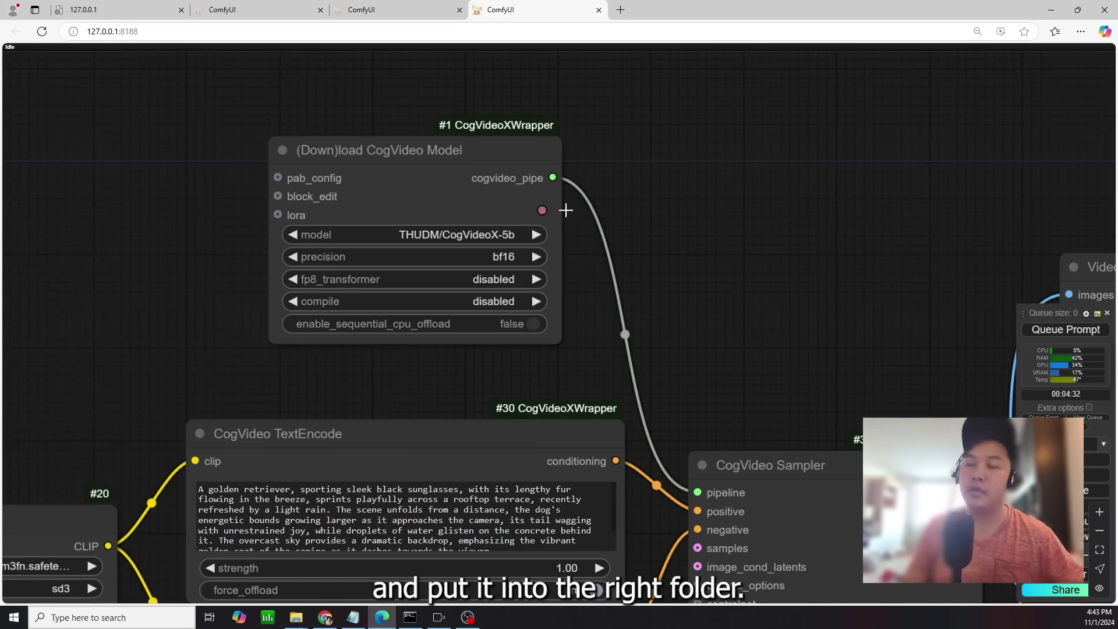
scroll(680, 312, down, 3)
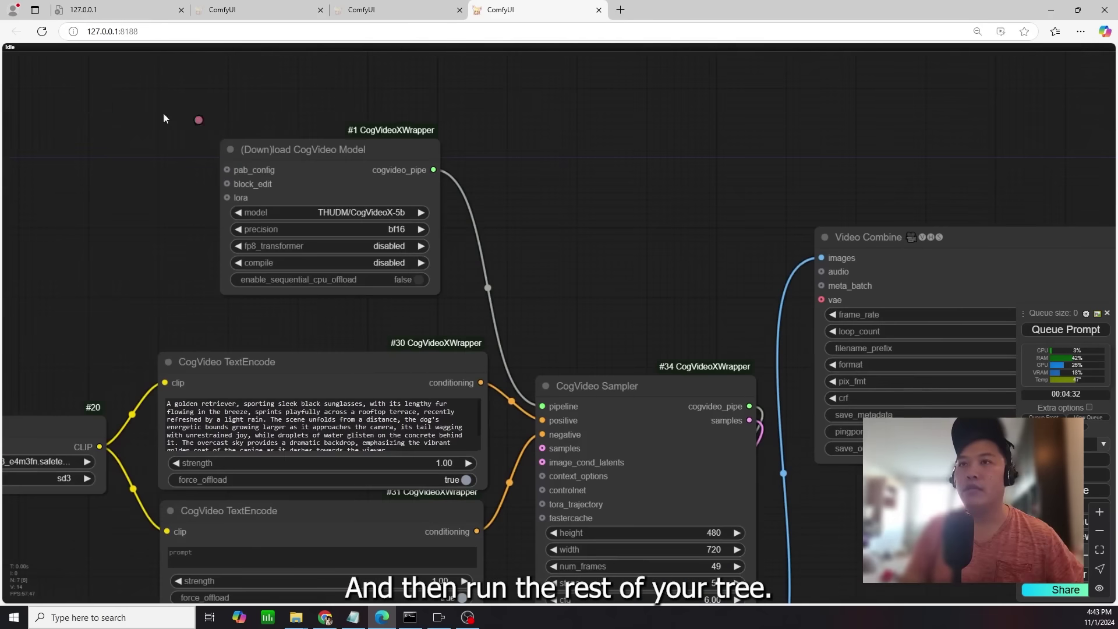
scroll(511, 194, up, 2)
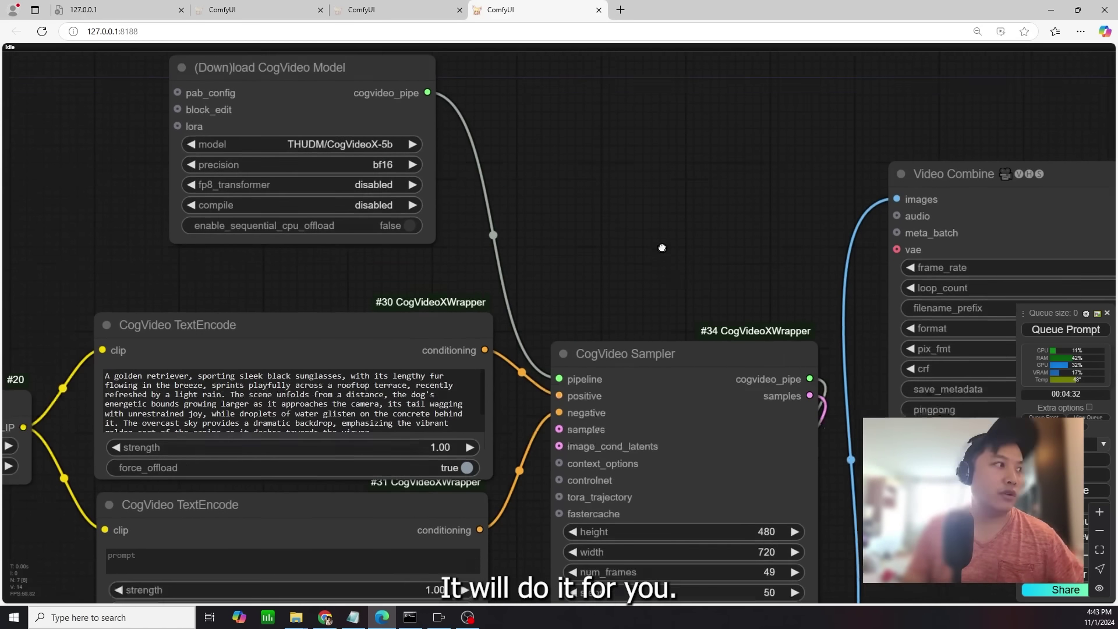
scroll(483, 172, down, 3)
scroll(488, 171, up, 2)
scroll(488, 171, down, 2)
scroll(54, 233, up, 3)
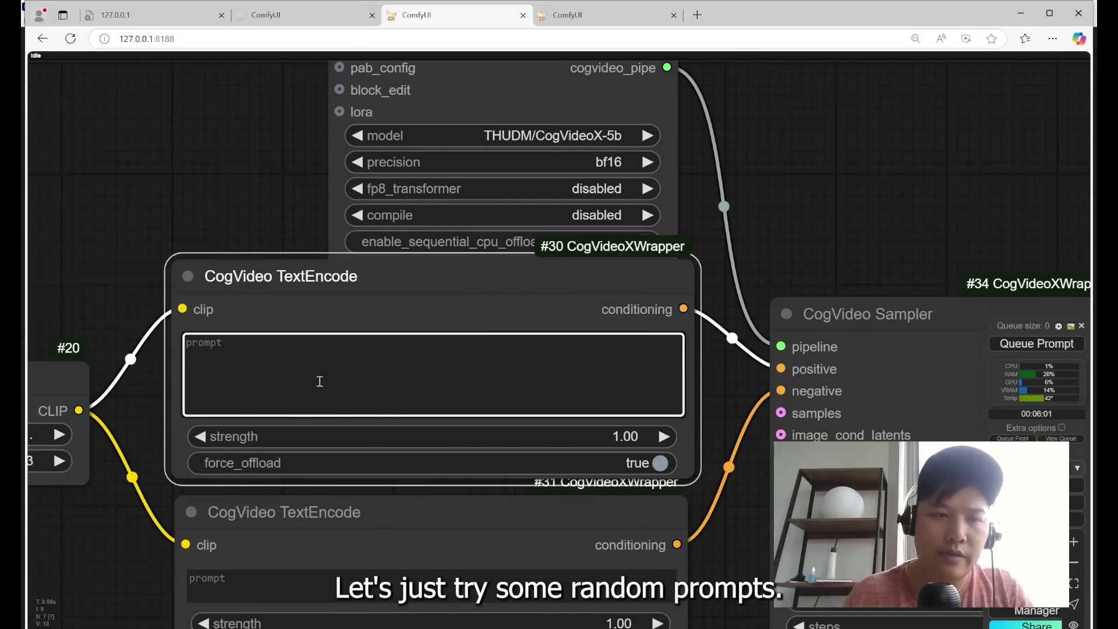
Enter the positive prompt "two gladiators fighting in the arena, roman colloseum, ornate armor, cinematic action, dramatic lighting" and generate the video.
text(two gladiators fighting in th)
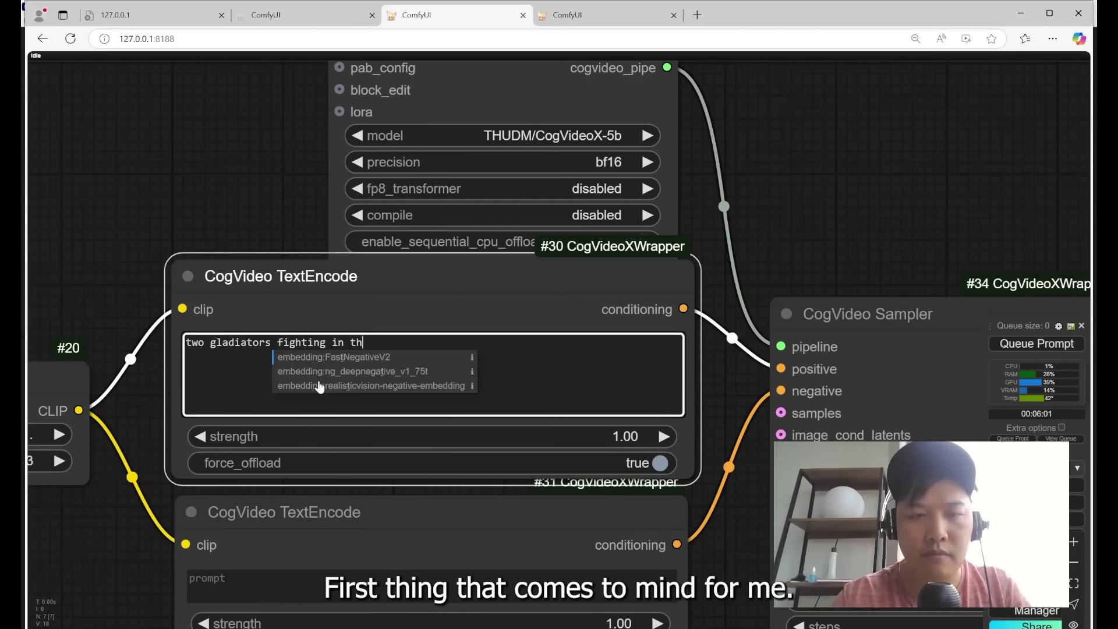
text(e arena, roman colloseum, ornate armor, cinematic action, dramatic llighting)
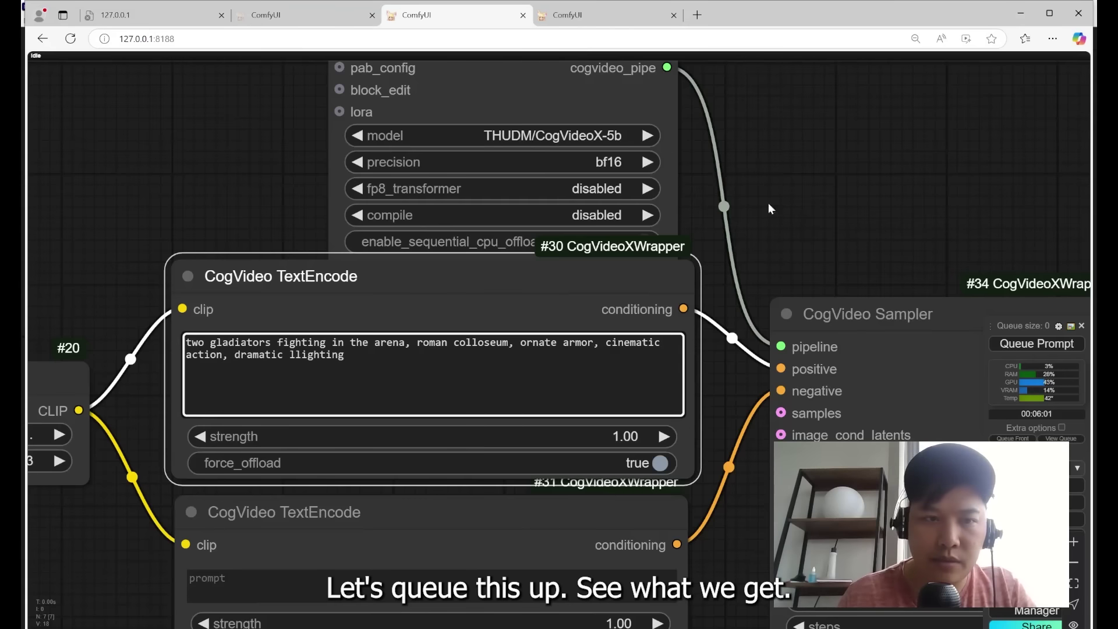
click(904, 278)
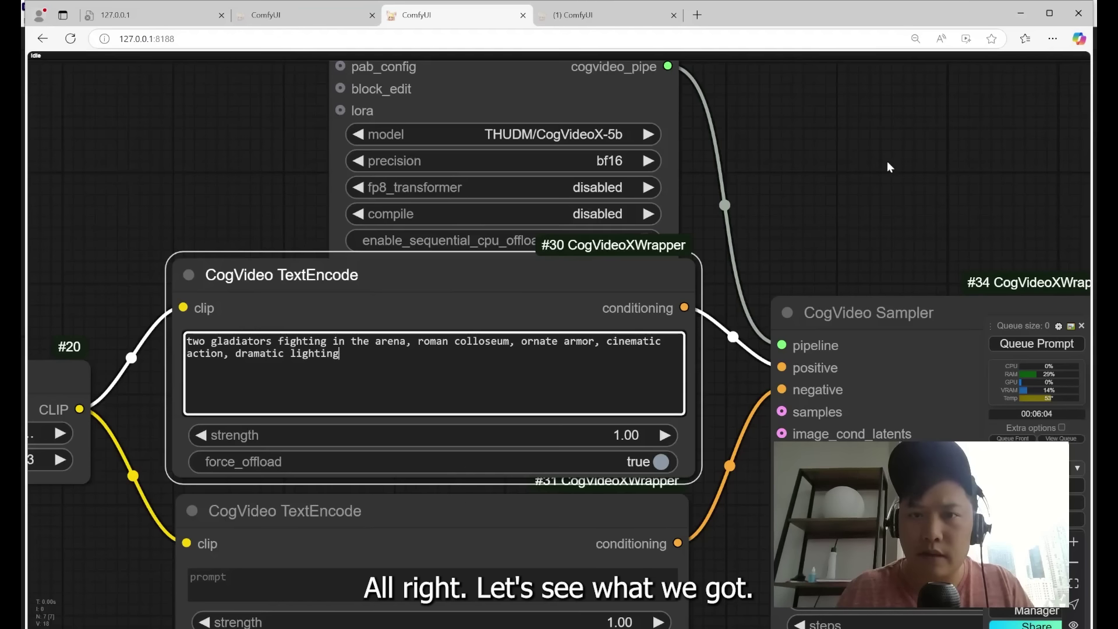
scroll(931, 175, down, 6)
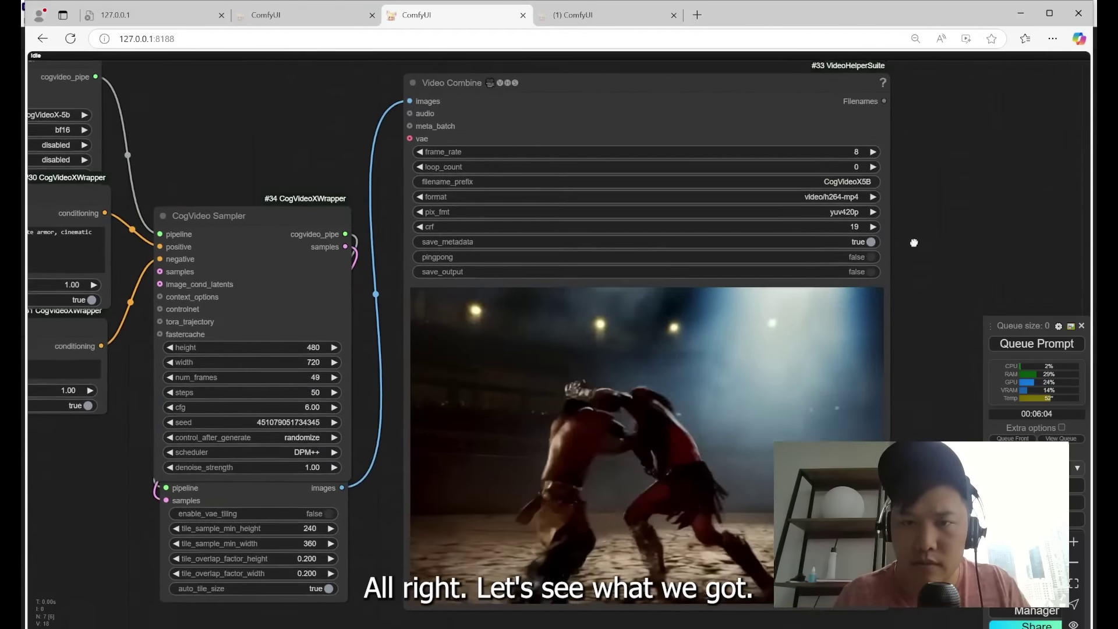
scroll(887, 230, up, 3)
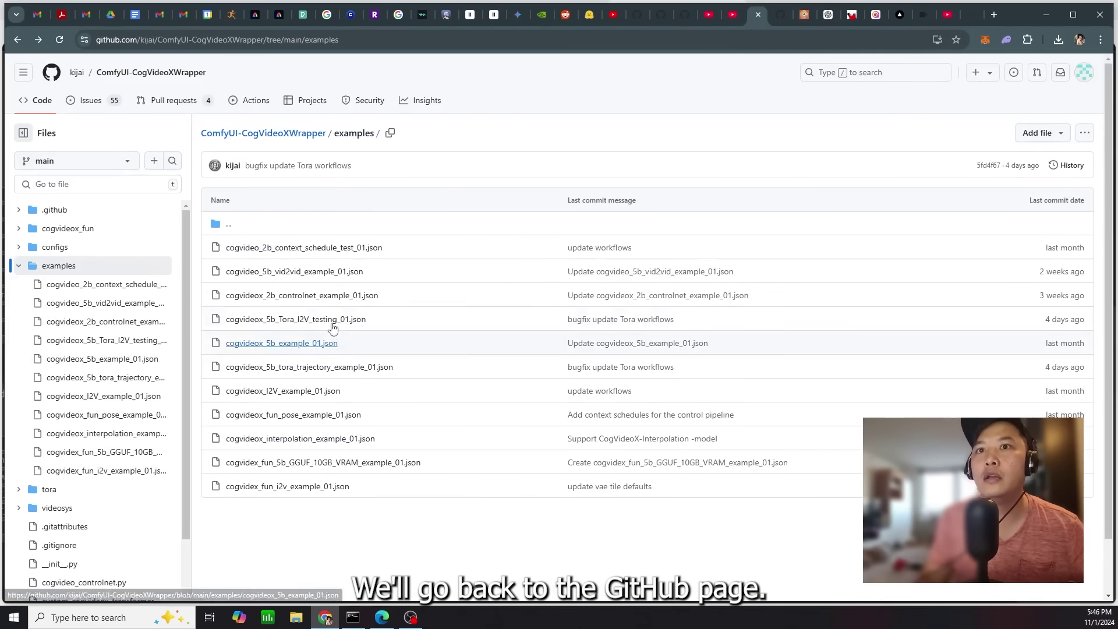
Load the cogvideox_I2V_example_01.json workflow onto the empty canvas and move its Load Image and Resize Image nodes apart.
scroll(333, 328, down, 1)
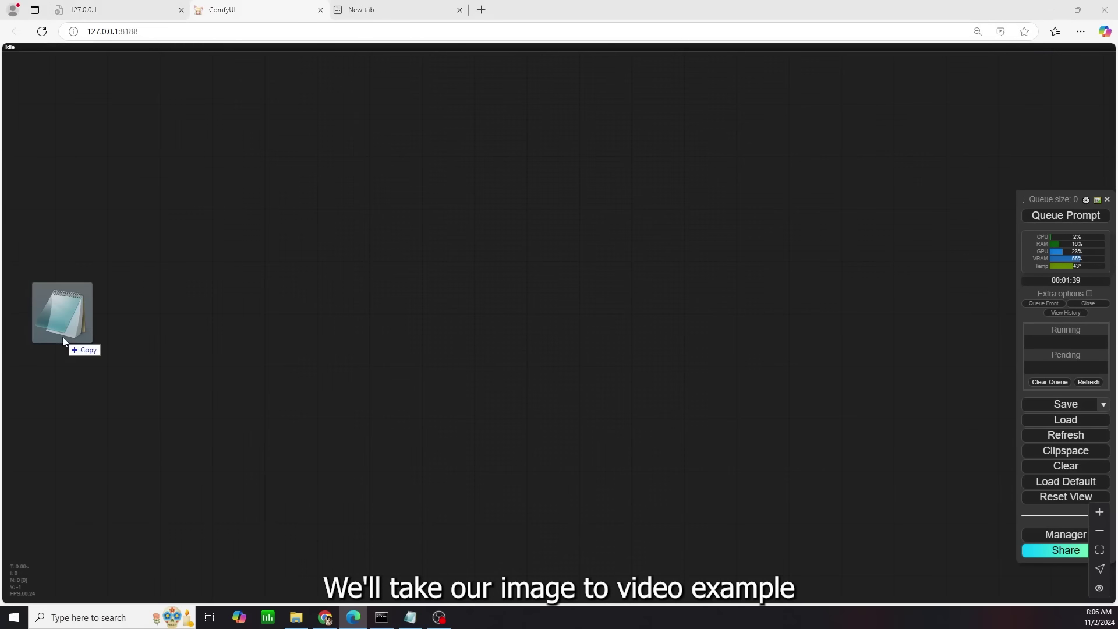
drag(63, 337, 476, 280)
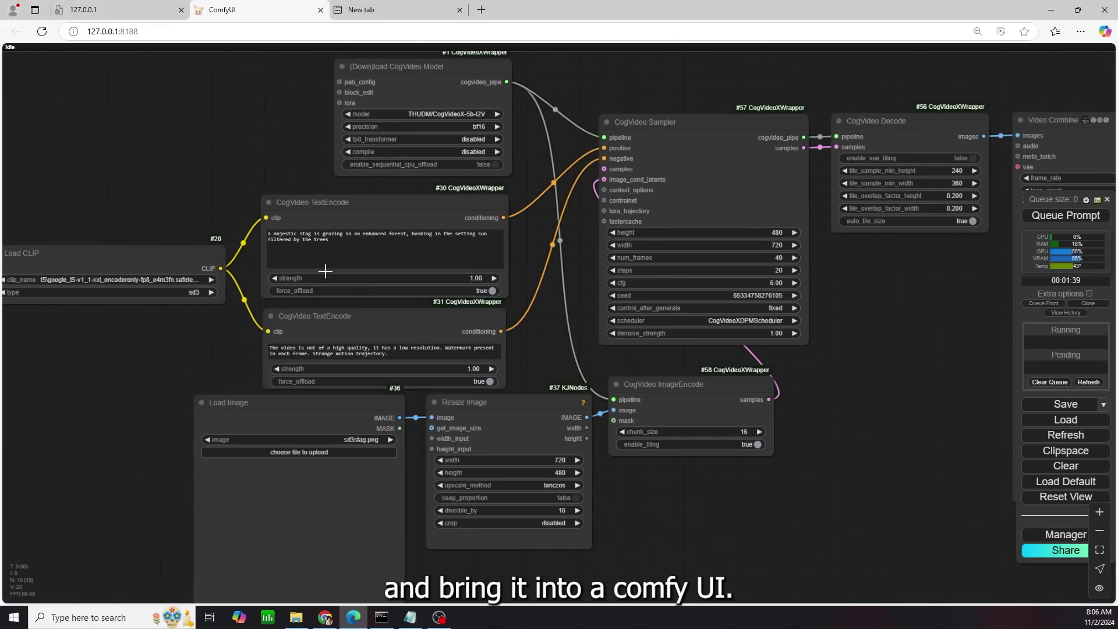
scroll(519, 331, up, 2)
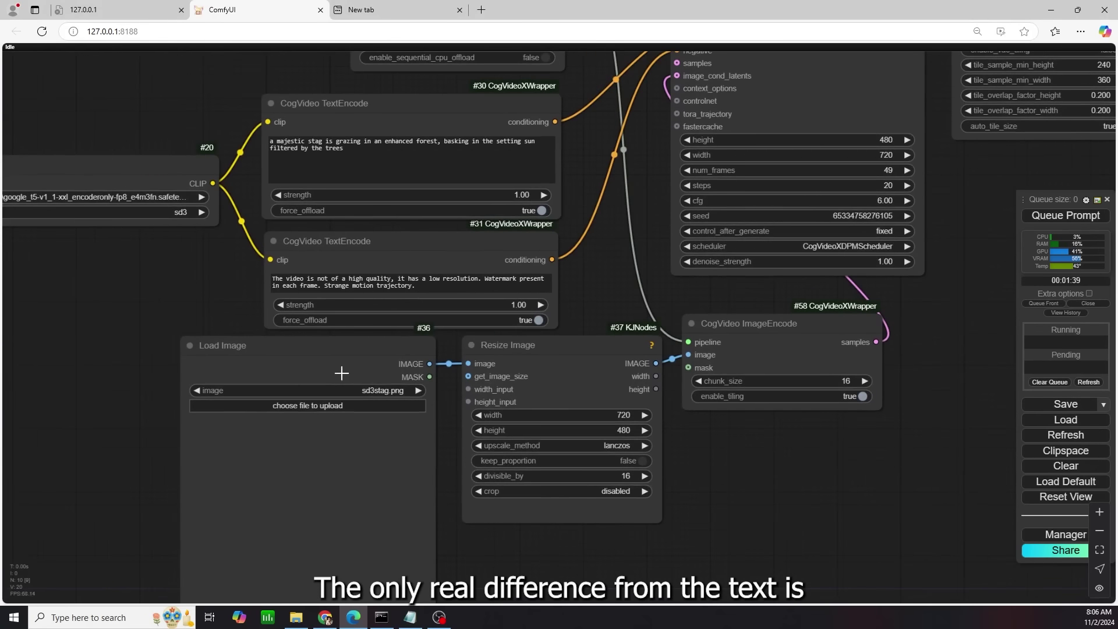
drag(307, 356, 109, 399)
drag(507, 344, 461, 359)
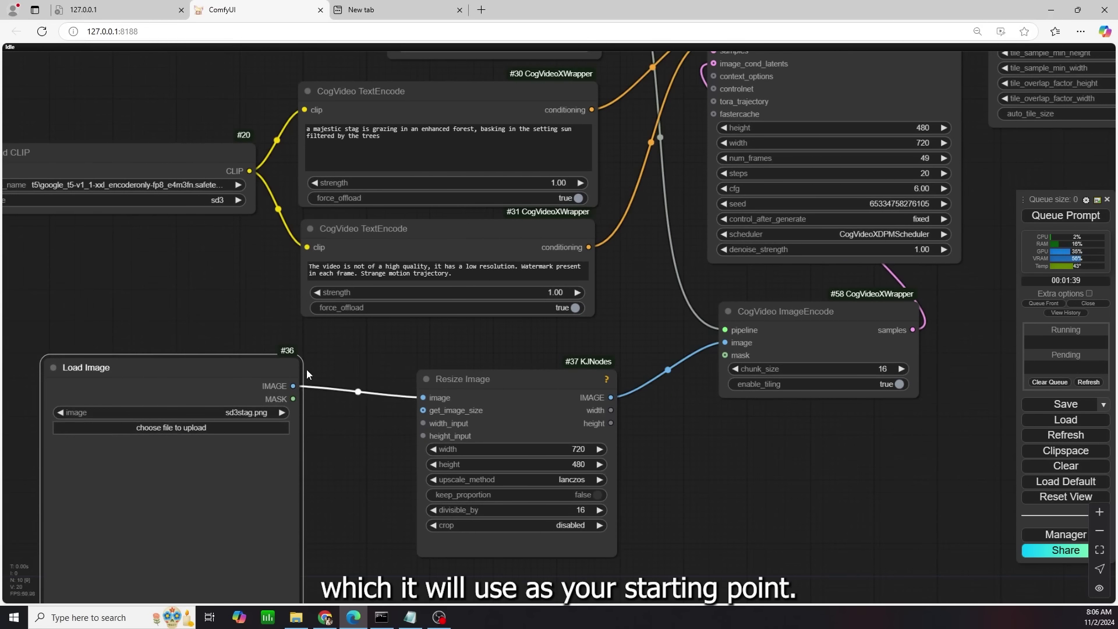
Choose t5\google_t5-v1_1-xxl_encoderonly-fp8_e4m3fn.safetensors as the clip_name in the image-to-video workflow's Load CLIP node.
scroll(314, 241, up, 3)
click(295, 244)
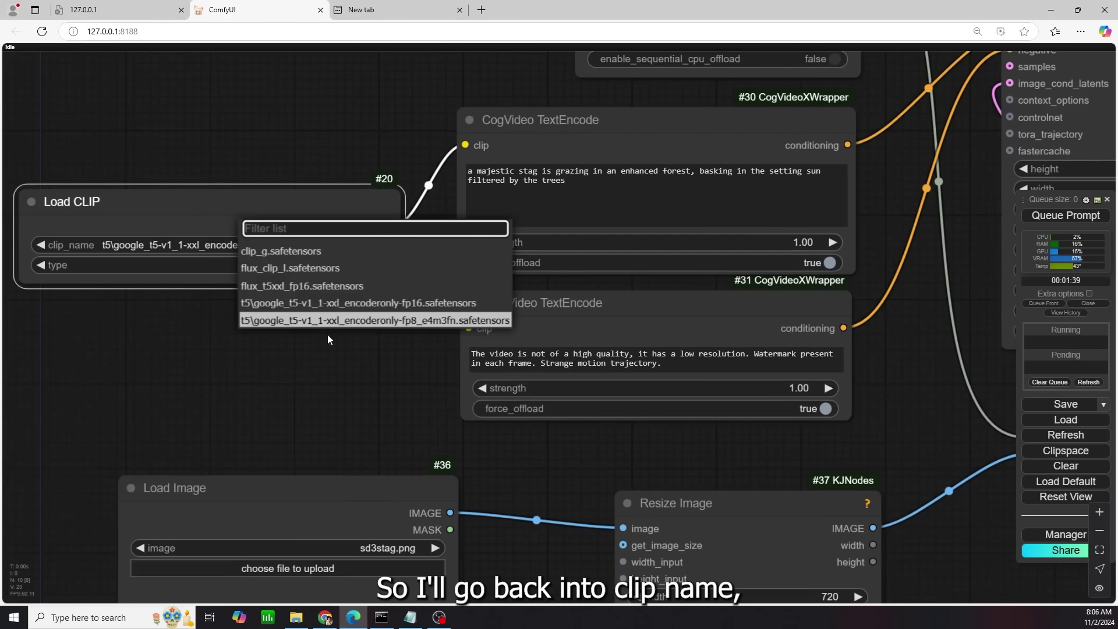
scroll(340, 325, down, 4)
scroll(435, 358, up, 3)
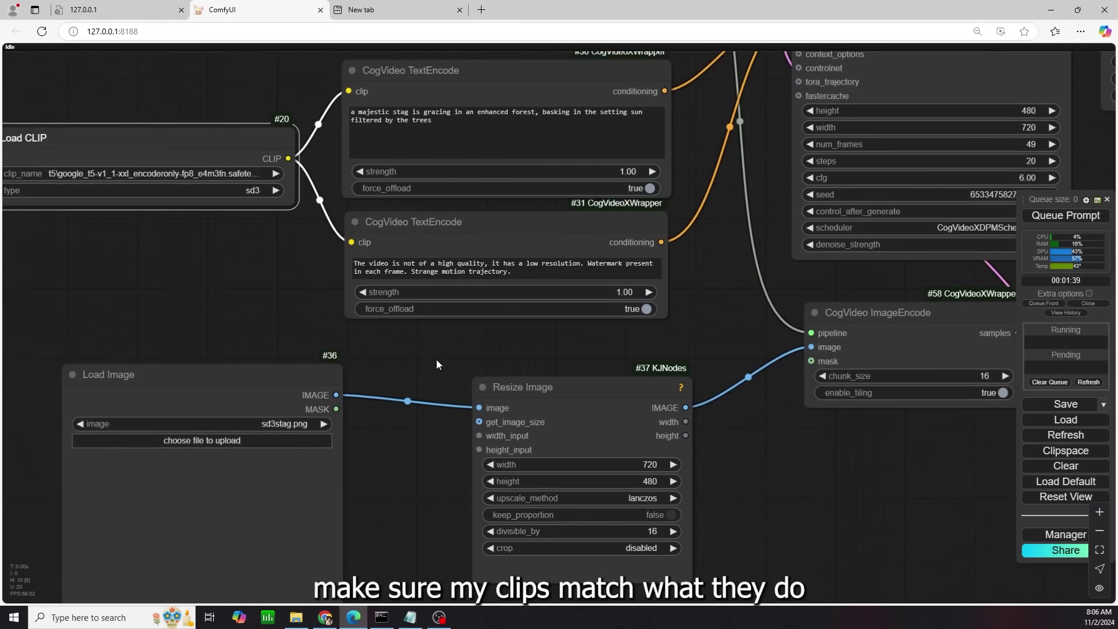
Upload flamemage_00013_.png from the output folder into the Load Image node as the starting image.
drag(436, 359, 426, 357)
drag(375, 450, 390, 383)
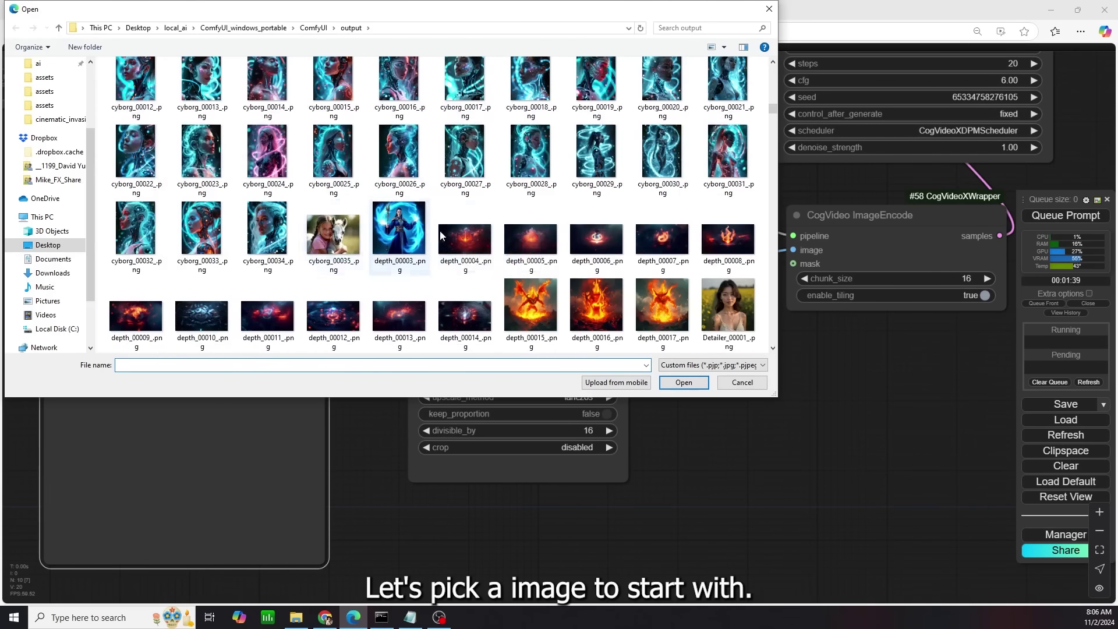
scroll(501, 239, down, 5)
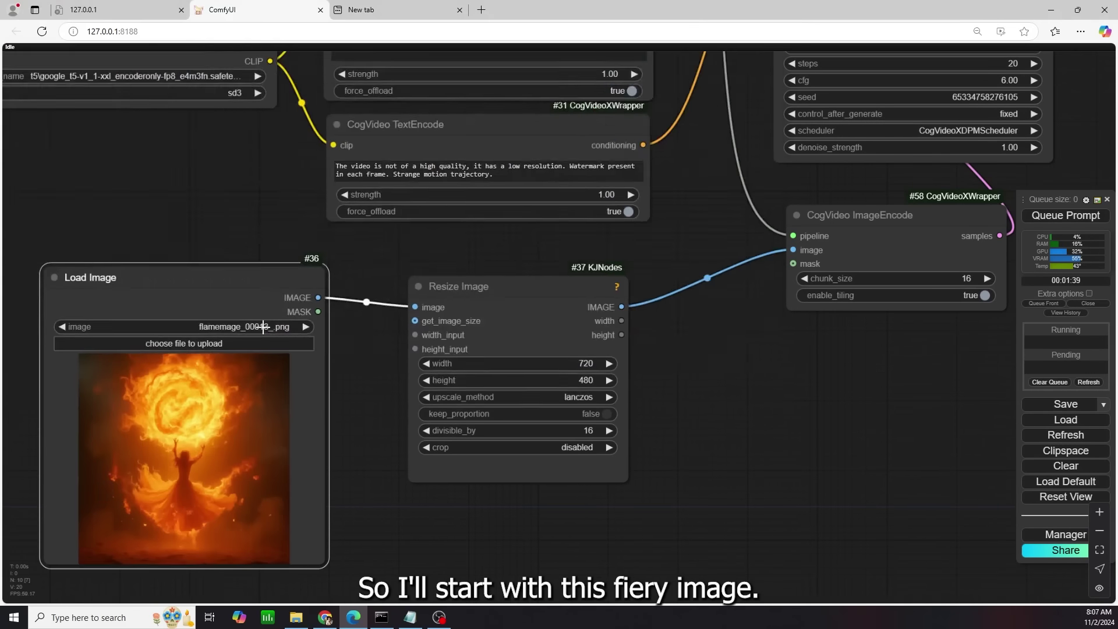
scroll(316, 424, up, 5)
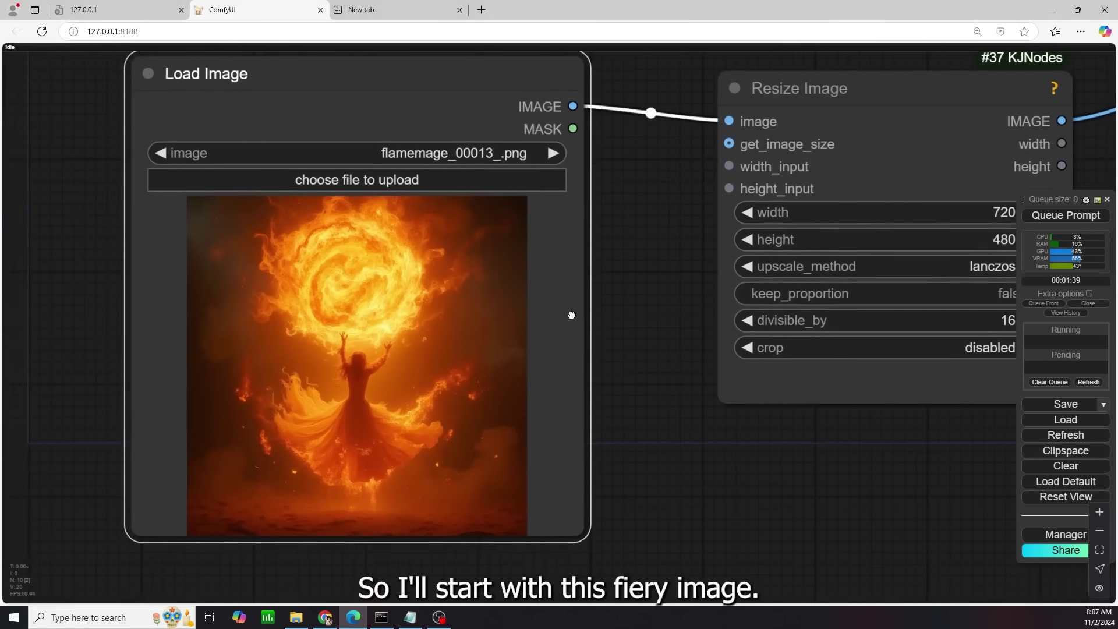
scroll(524, 315, down, 5)
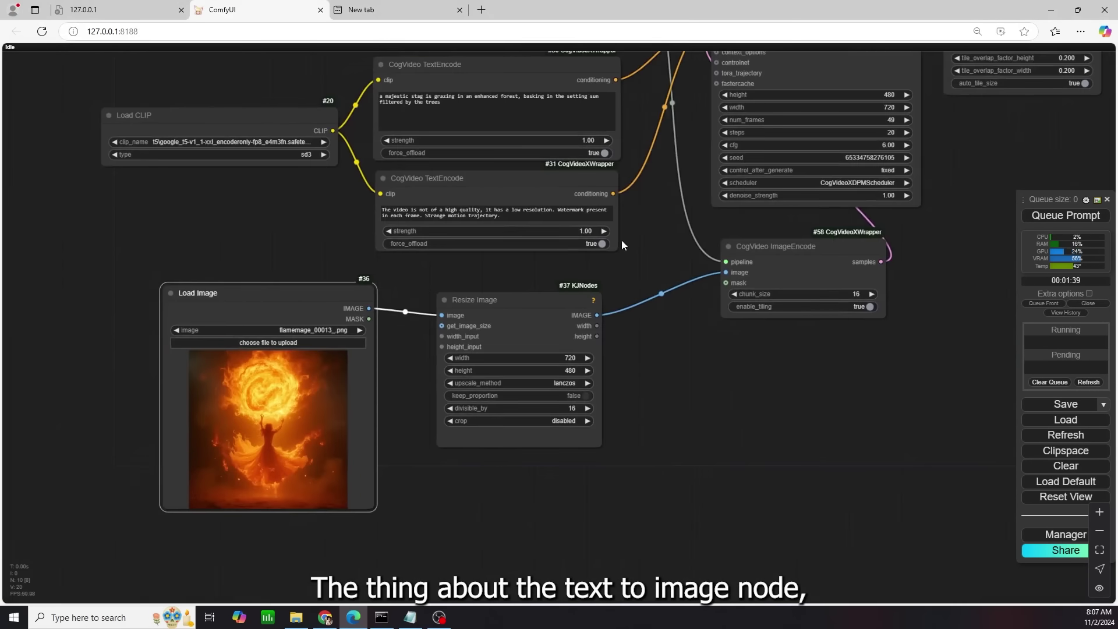
Examine the model choices of the (Down)load CogVideo Model node and the width and height settings of the Resize Image node.
scroll(702, 298, up, 3)
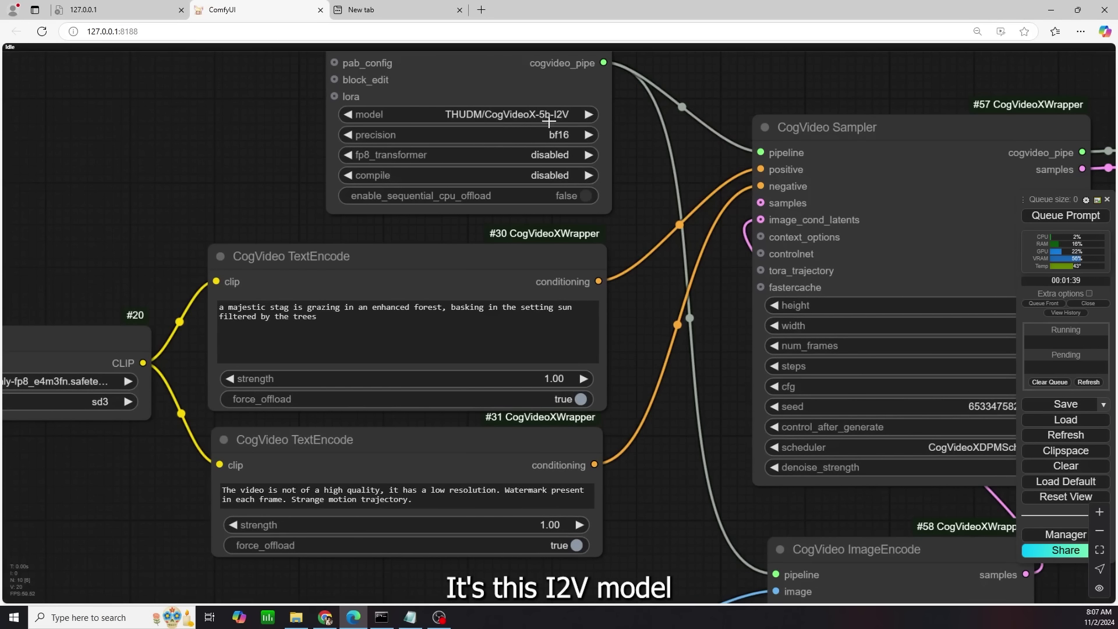
drag(616, 548, 541, 215)
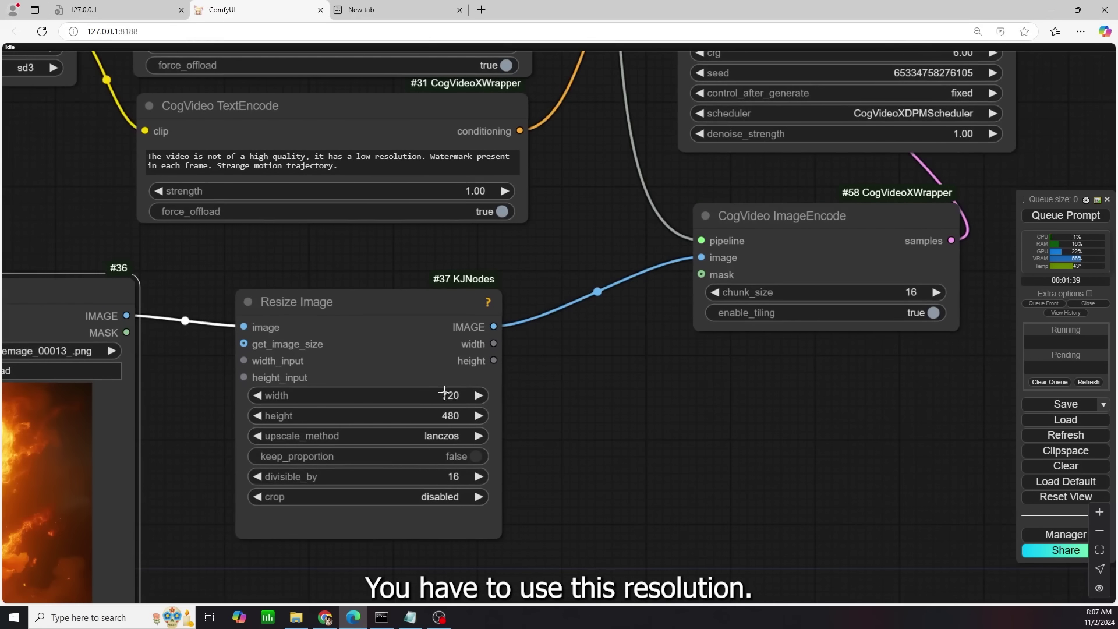
click(443, 168)
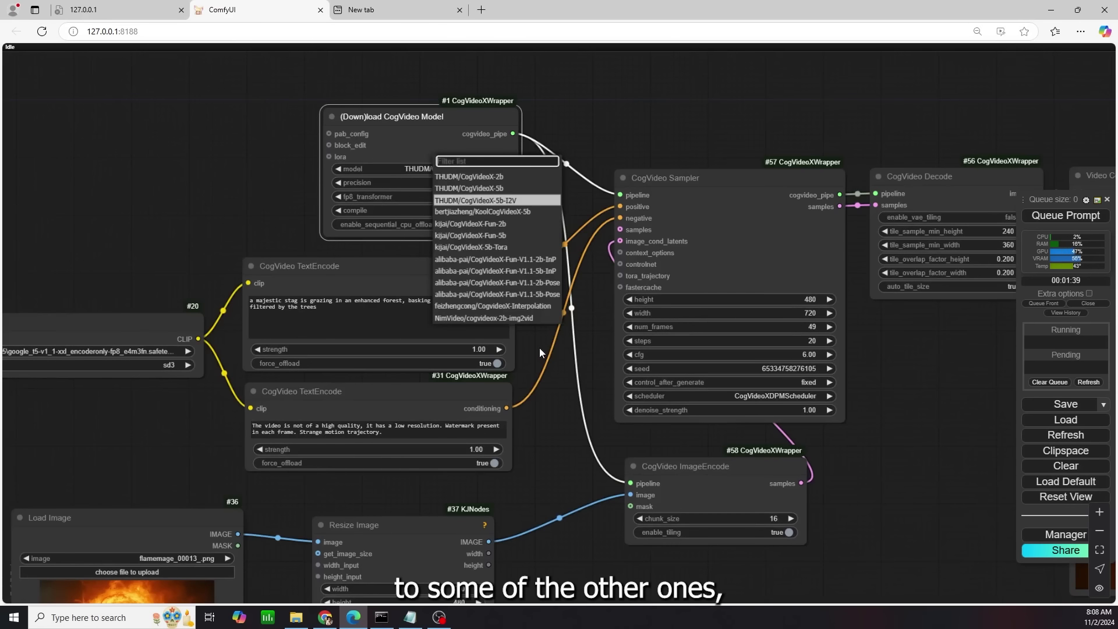
scroll(530, 454, up, 3)
scroll(427, 402, up, 3)
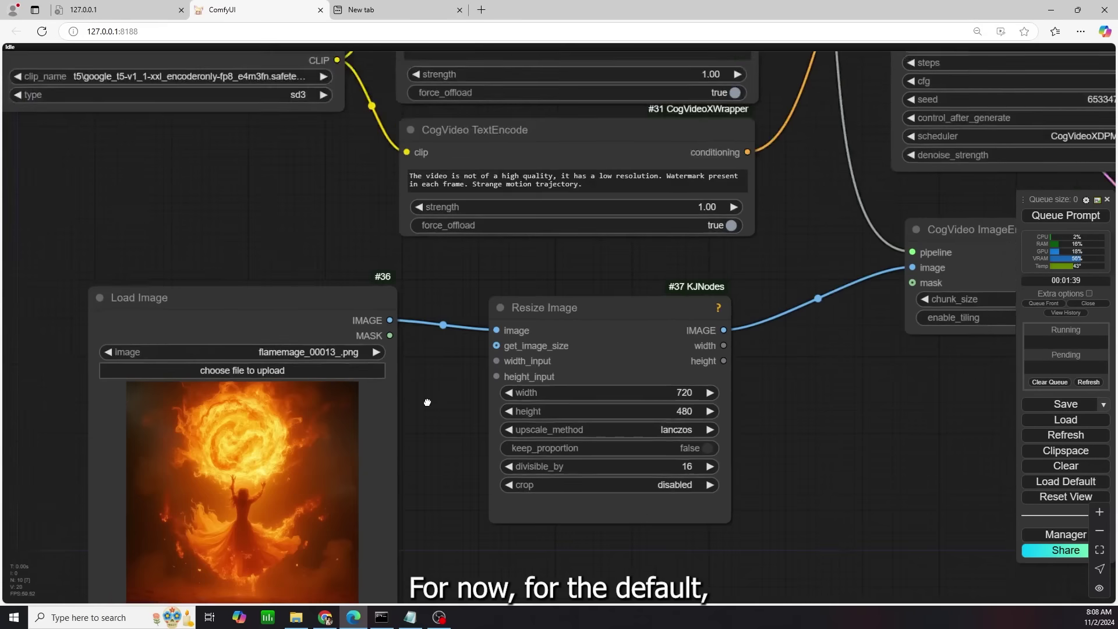
scroll(427, 402, down, 2)
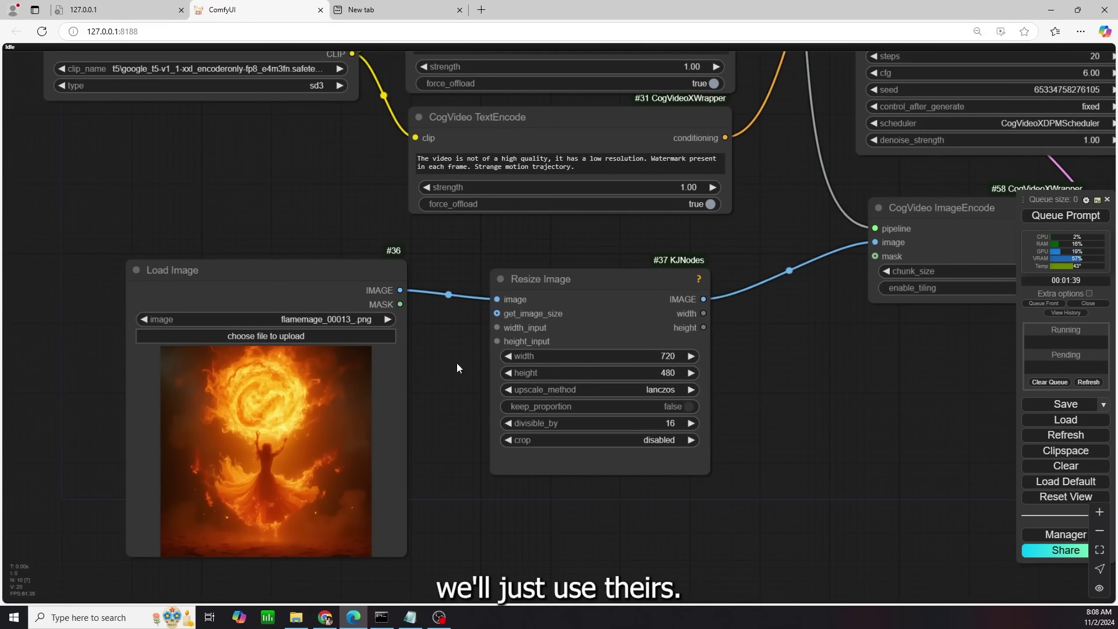
Add an essentials Image Resize node below Resize Image and wire it between Load Image and CogVideo ImageEncode.
drag(456, 368, 327, 250)
drag(559, 237, 489, 237)
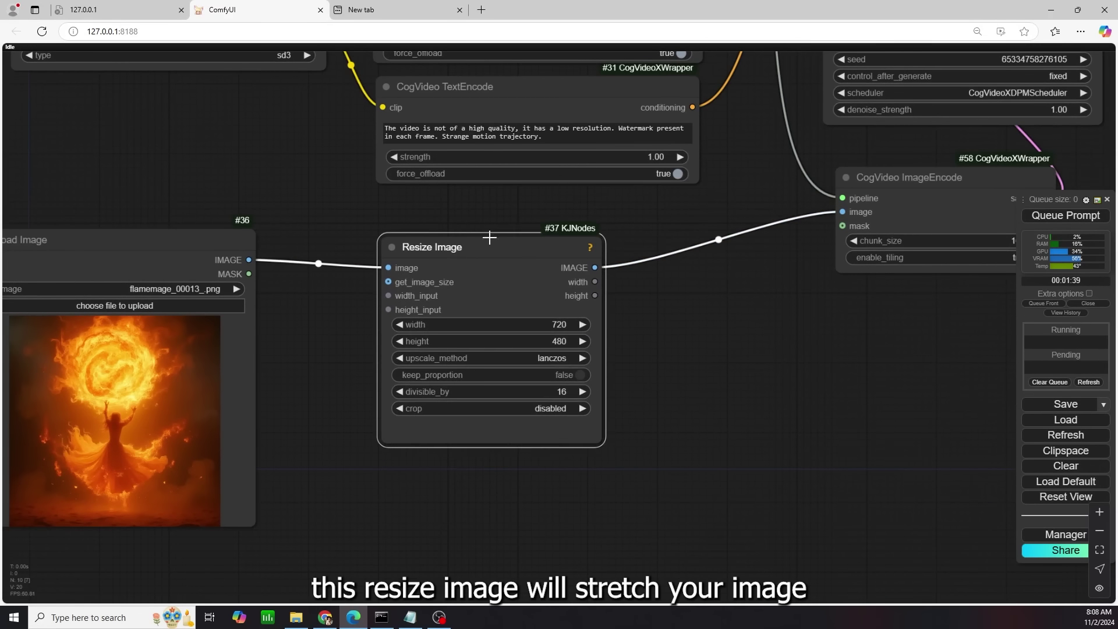
drag(363, 366, 411, 332)
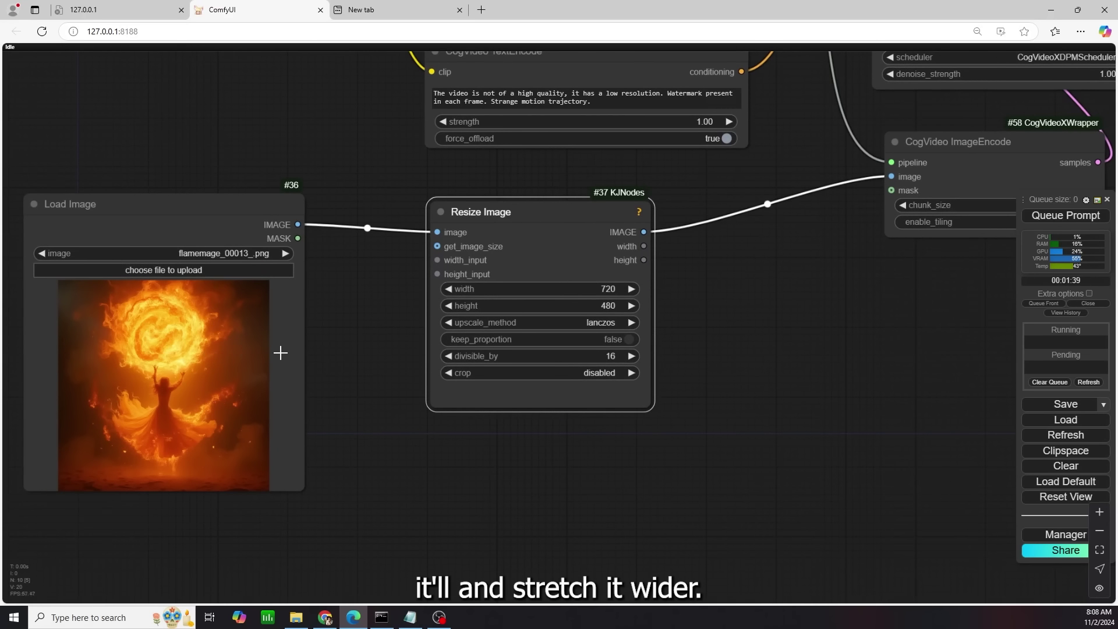
double_click(712, 290)
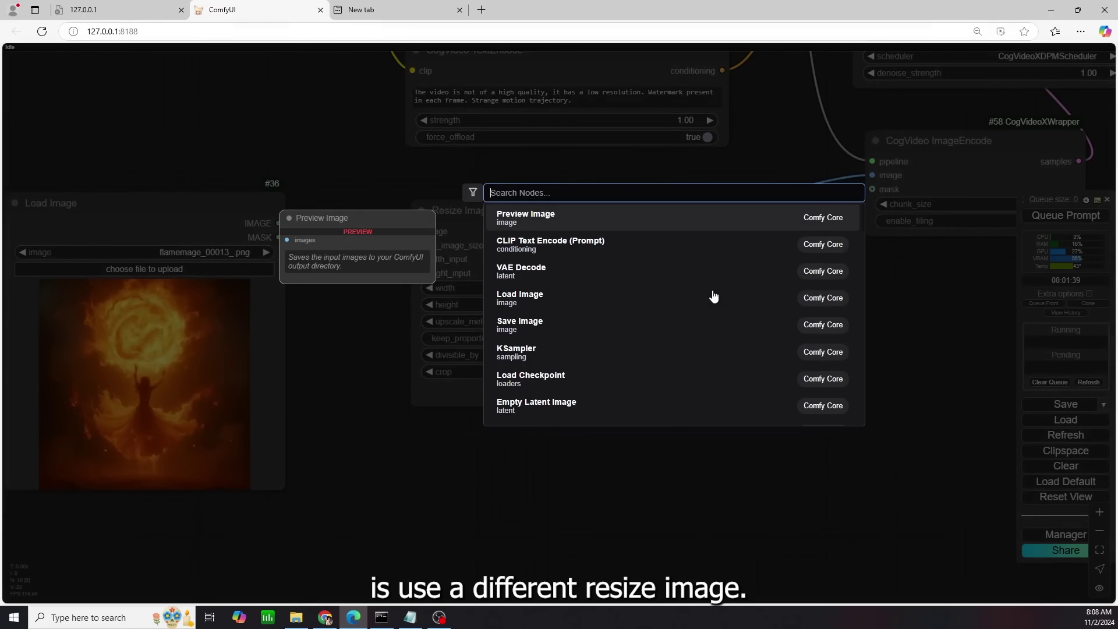
text(resize)
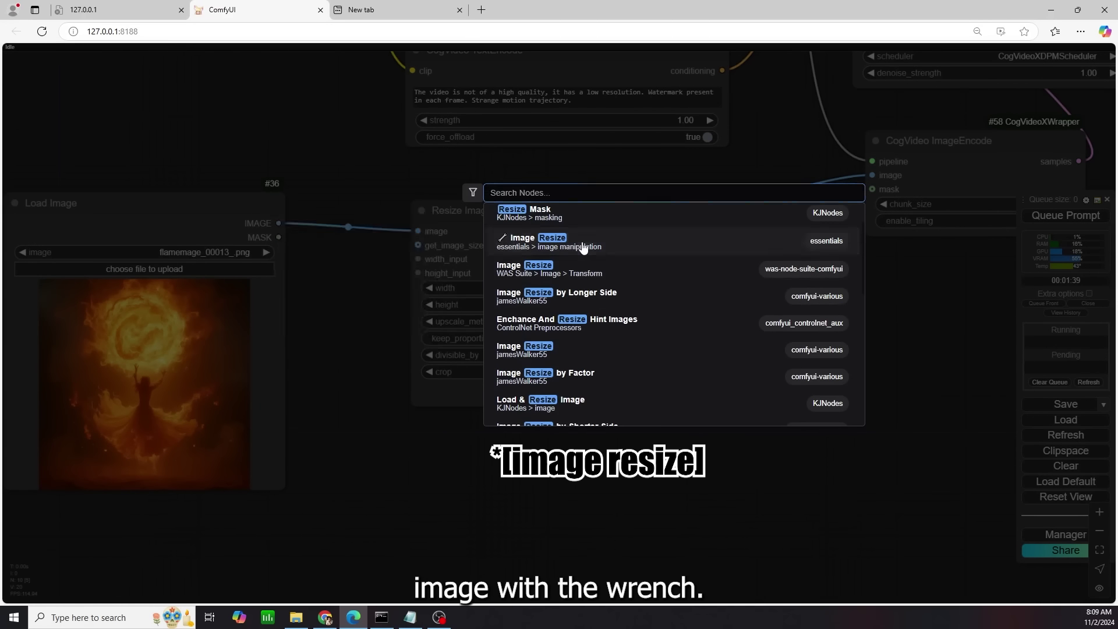
click(582, 243)
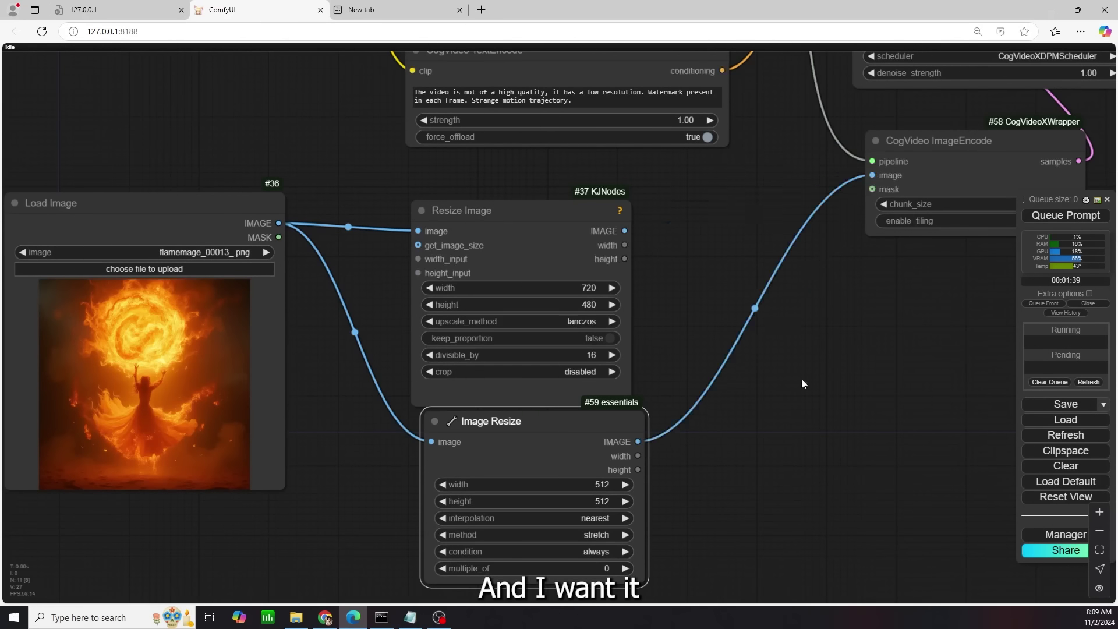
Set the Image Resize node's width to 720, its method to fill / crop and its condition to downscale if bigger.
scroll(801, 383, down, 3)
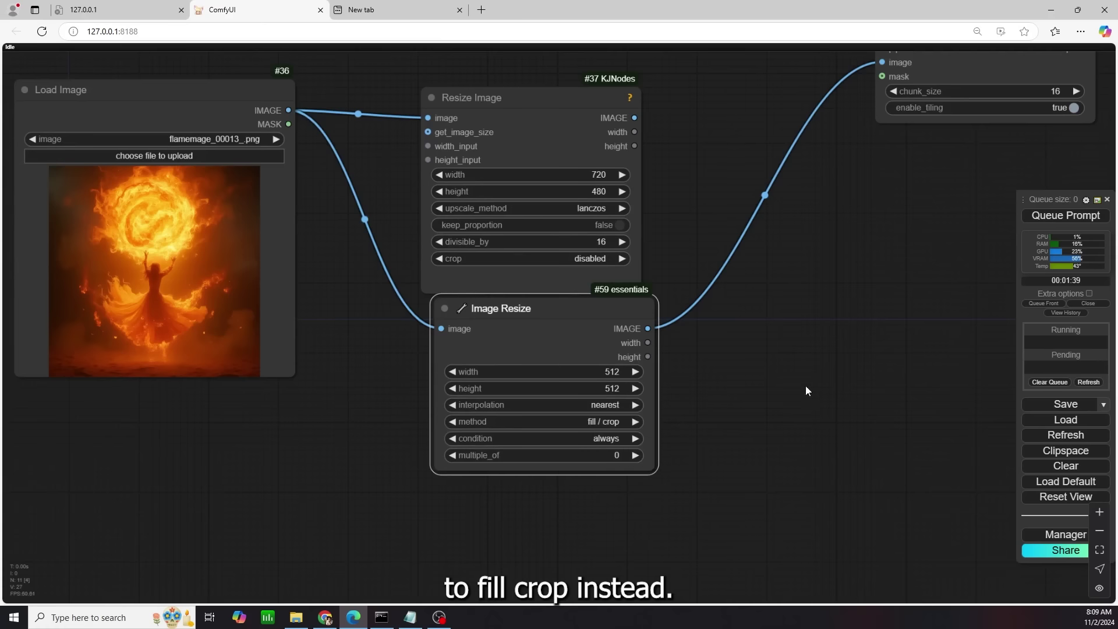
click(606, 442)
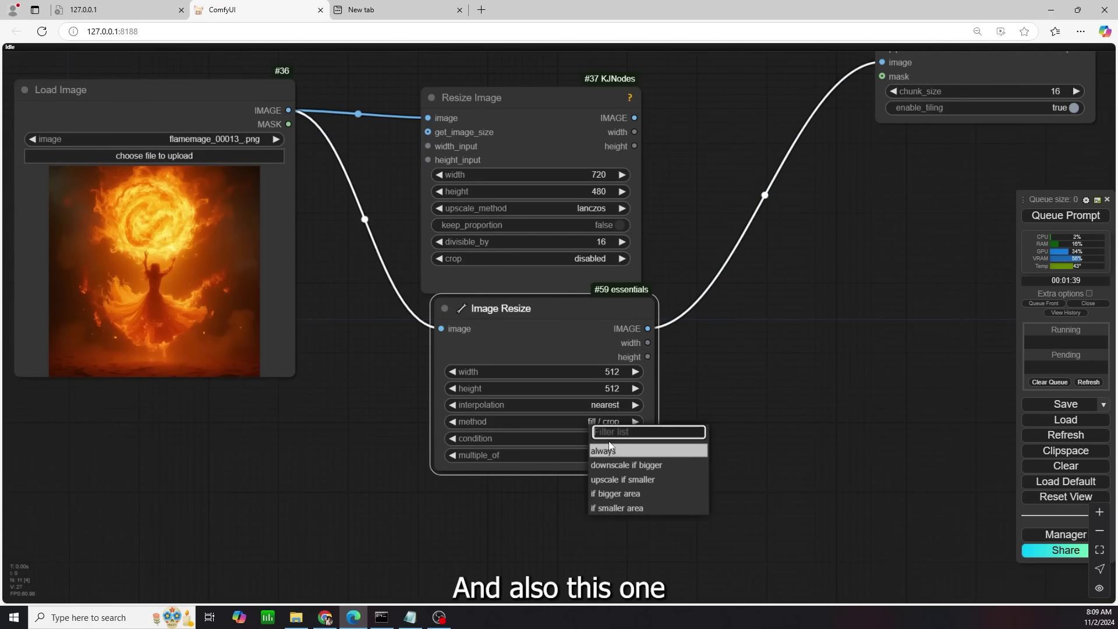
click(635, 466)
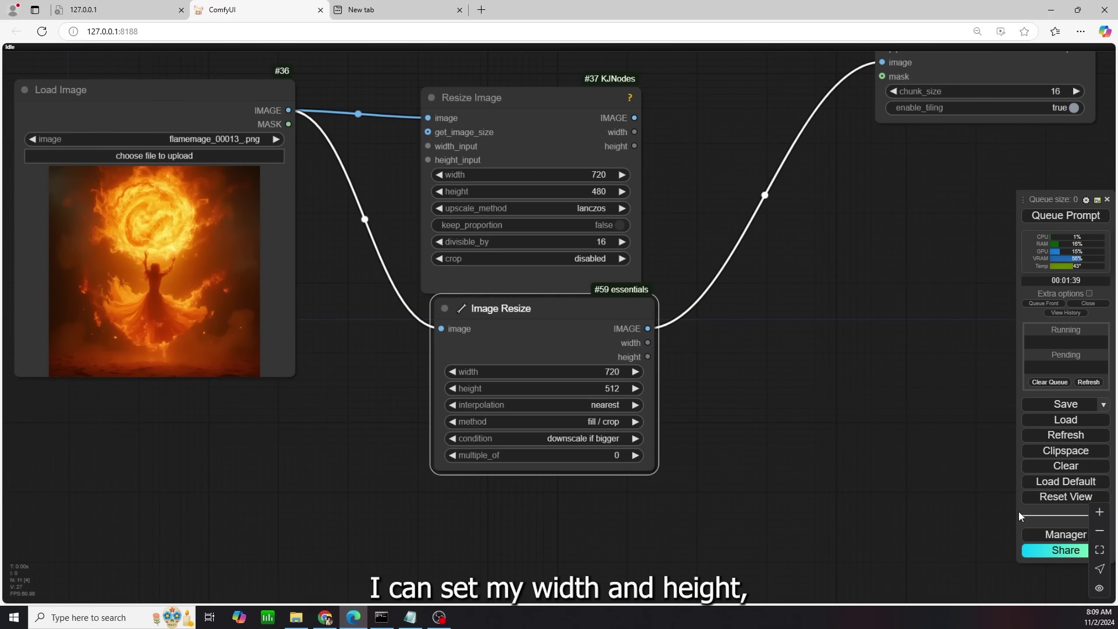
Replace the positive prompt with "back view of a sorceress casting a massive fireball" and generate the image-to-video clip.
scroll(615, 391, down, 2)
drag(116, 245, 148, 453)
drag(349, 231, 263, 357)
triple_click(484, 216)
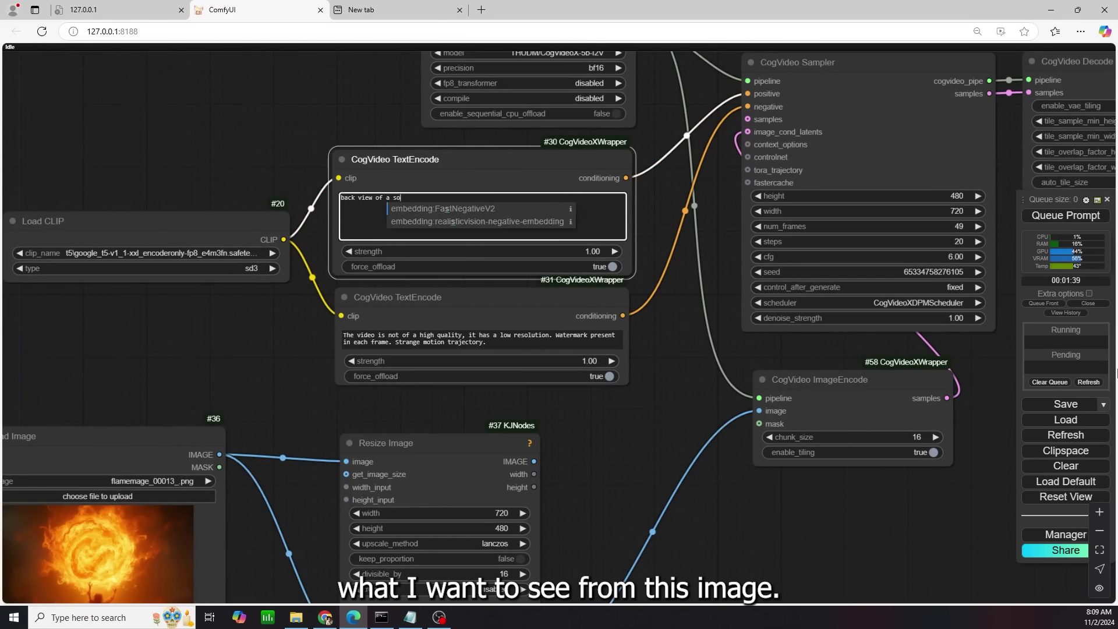
scroll(821, 441, up, 3)
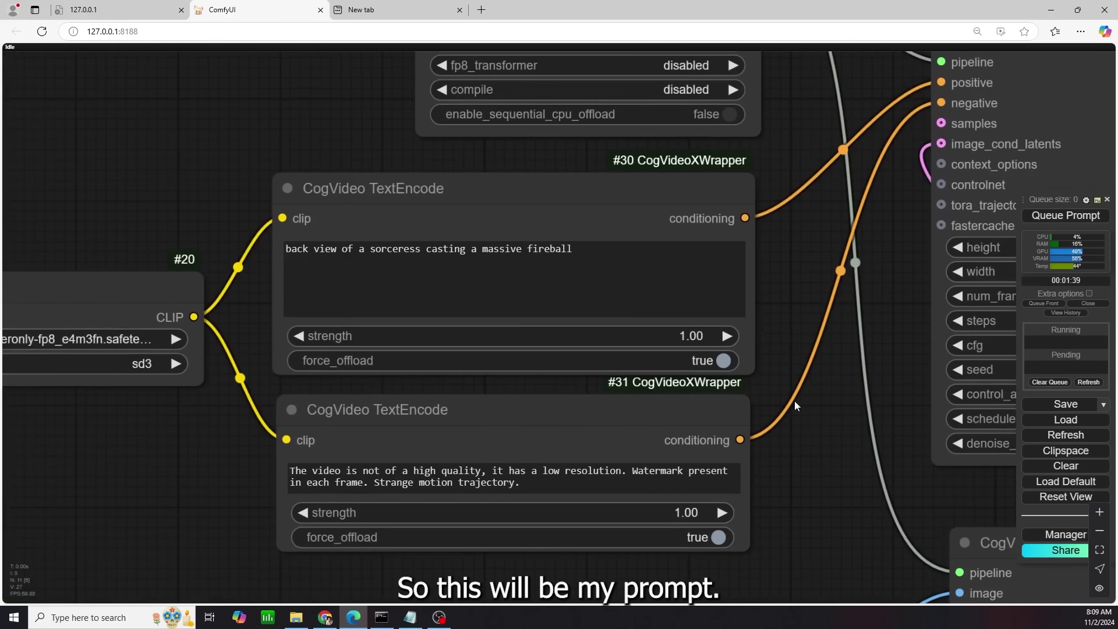
drag(804, 314, 828, 307)
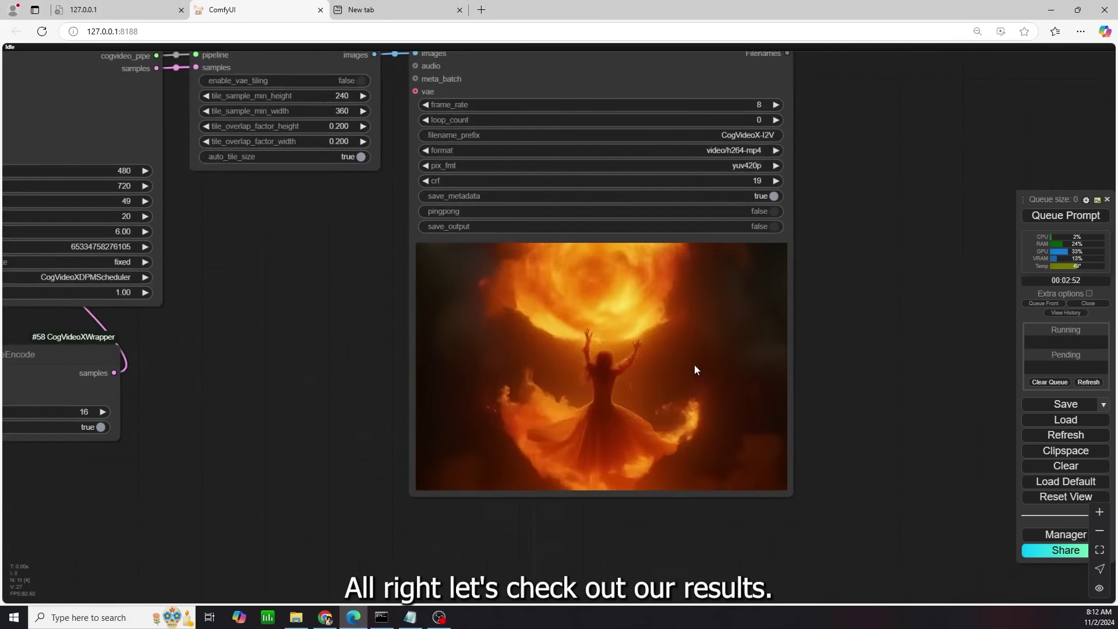
Inspect the generated fireball video up close and set crf to 5 in the Video Combine node.
scroll(694, 367, up, 4)
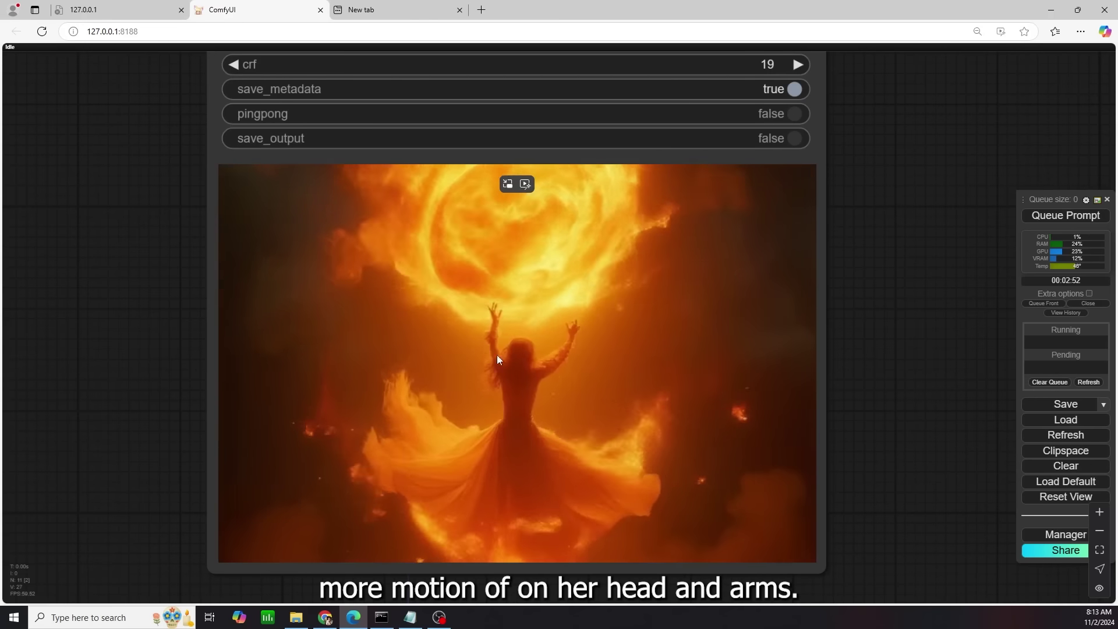
drag(535, 418, 512, 442)
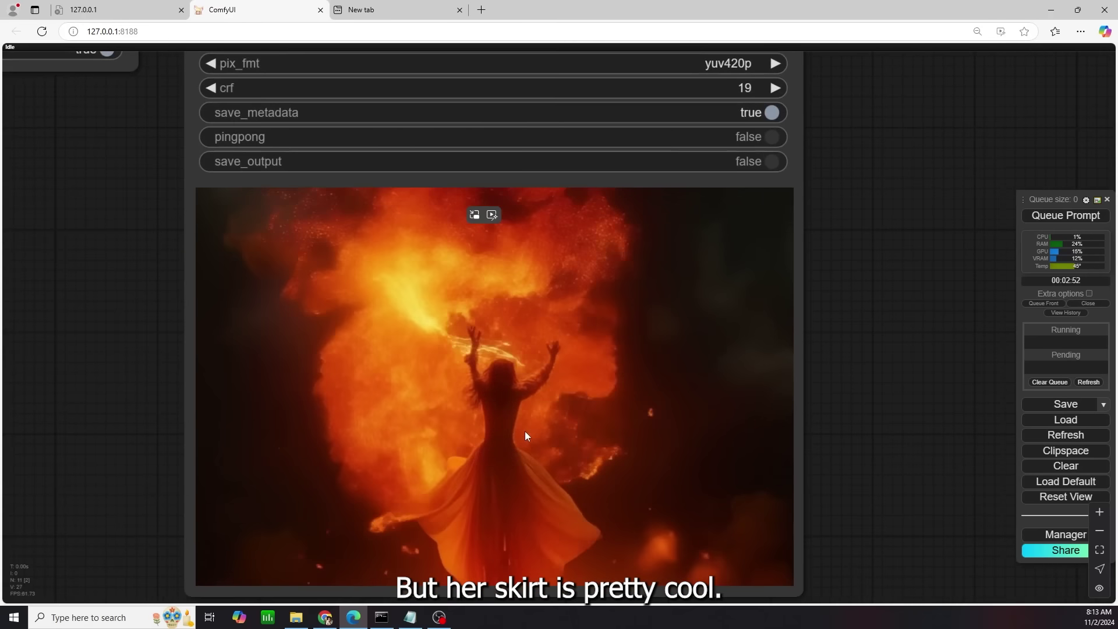
scroll(658, 274, up, 5)
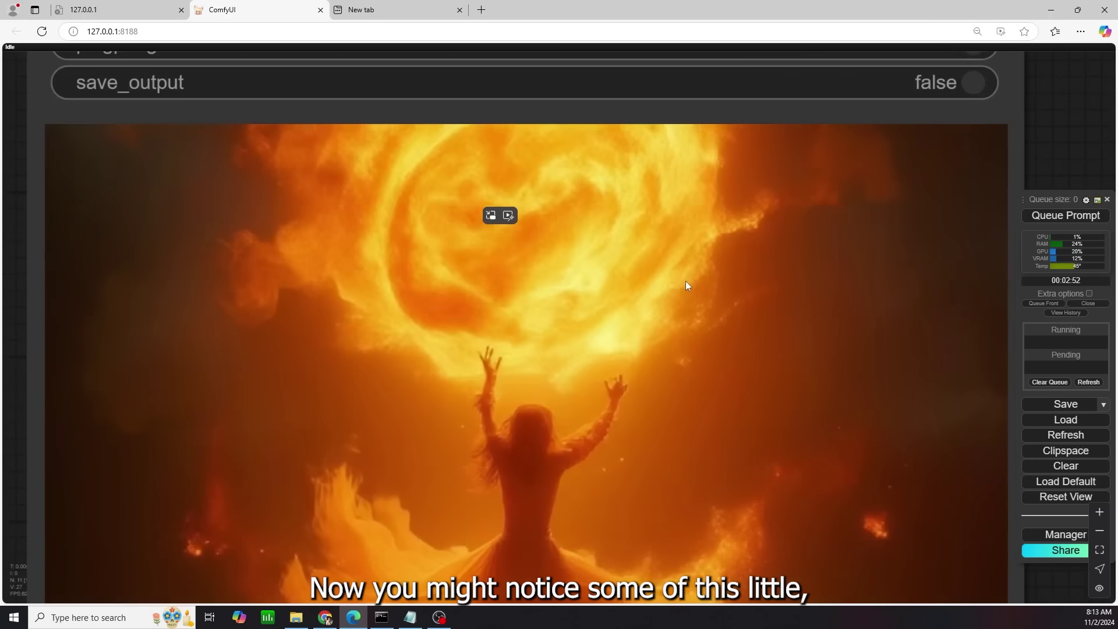
scroll(641, 303, up, 3)
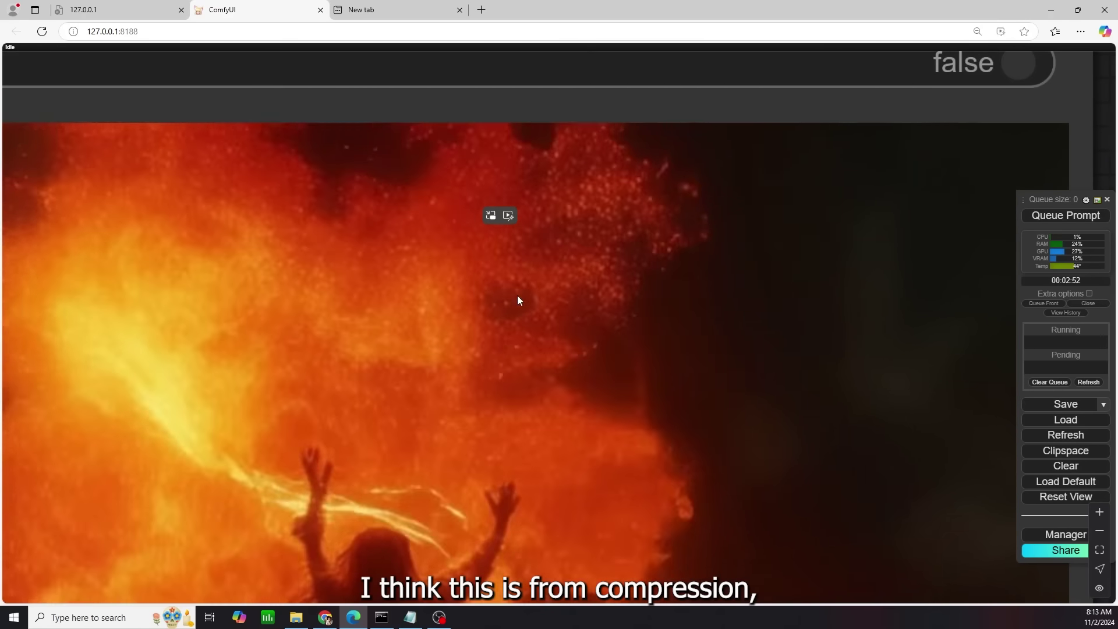
scroll(518, 300, down, 4)
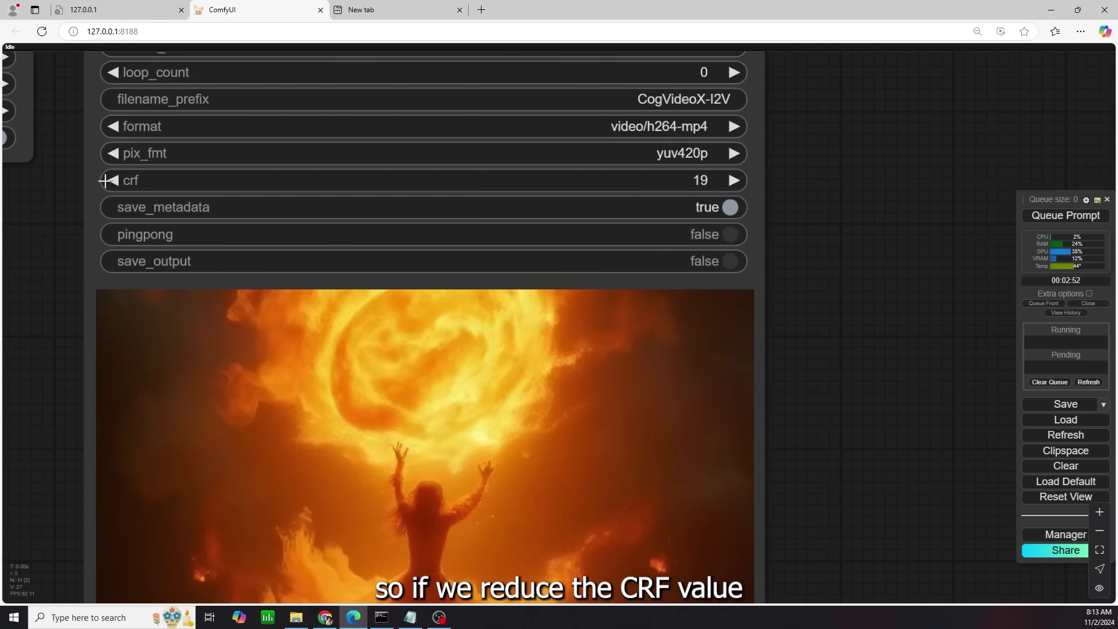
click(705, 180)
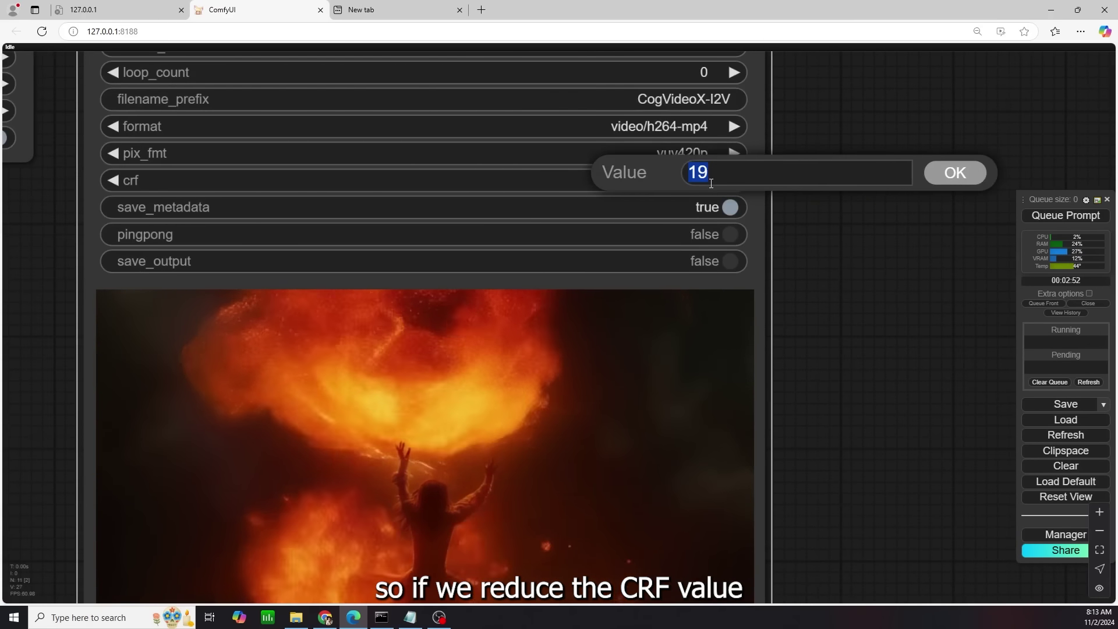
text(5)
key(Return)
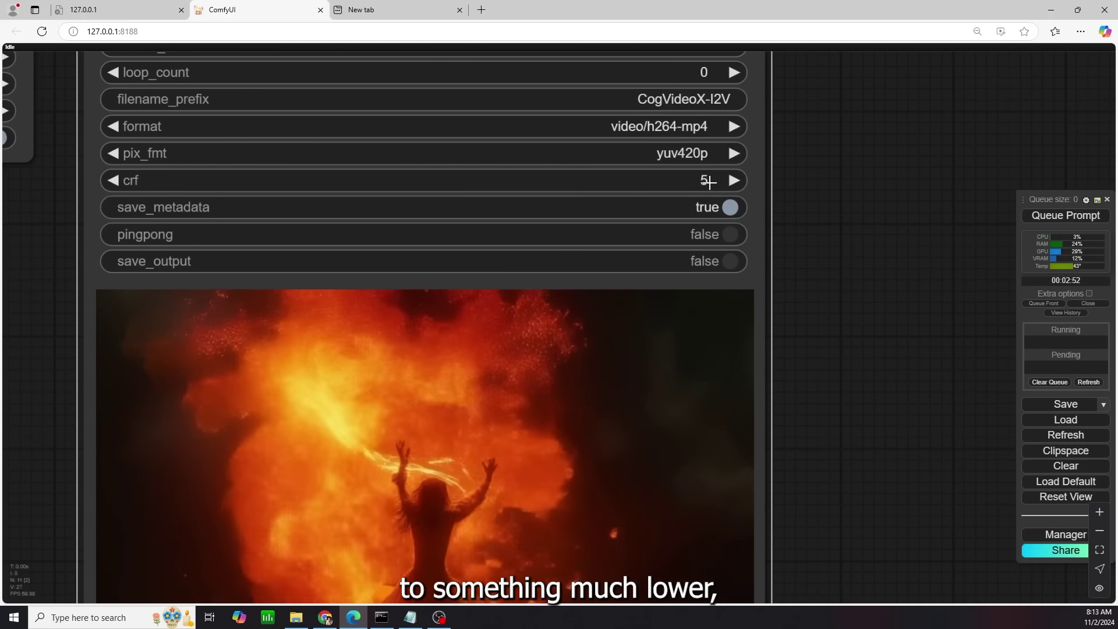
scroll(477, 370, down, 3)
scroll(544, 336, up, 3)
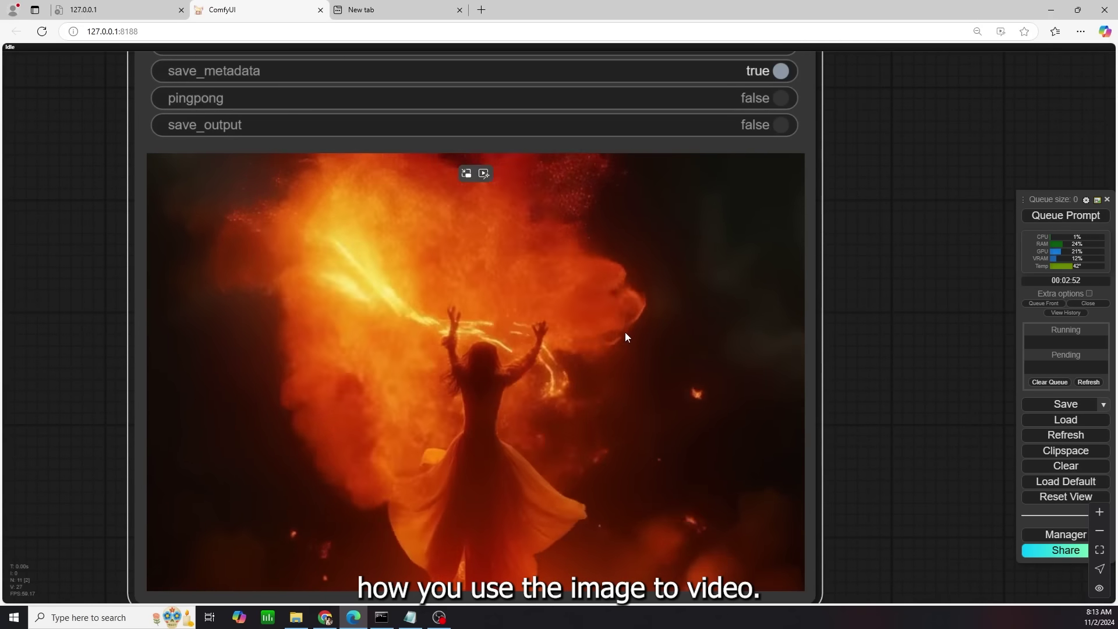
scroll(498, 327, down, 2)
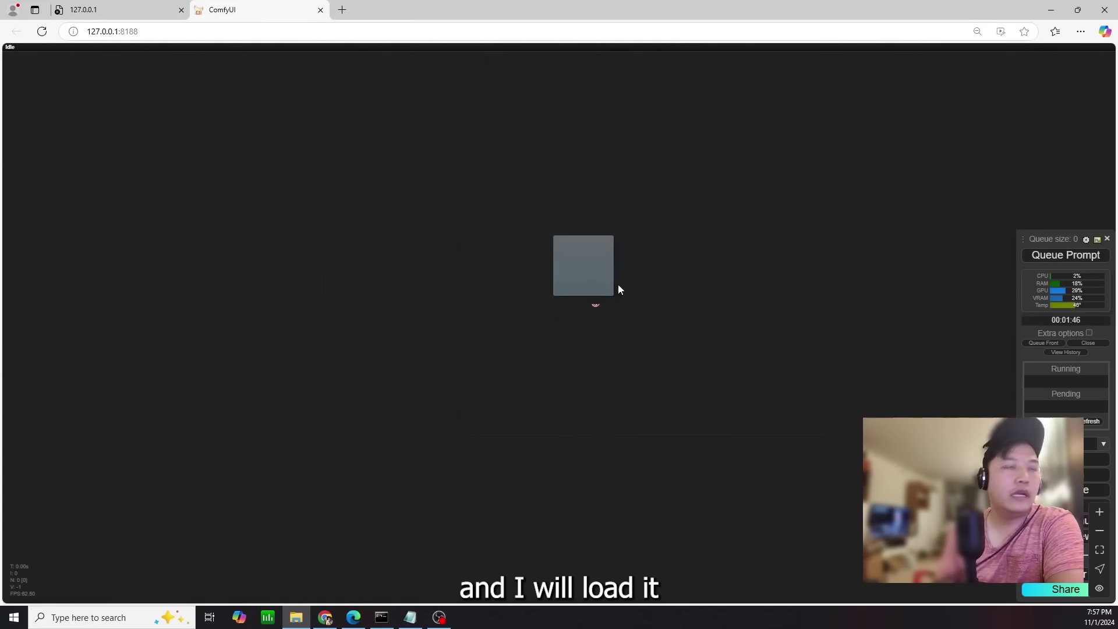
Load the pose-control workflow onto the empty canvas and examine its DWPose Estimator and CogVideoXFun Control Sampler nodes.
drag(466, 329, 406, 241)
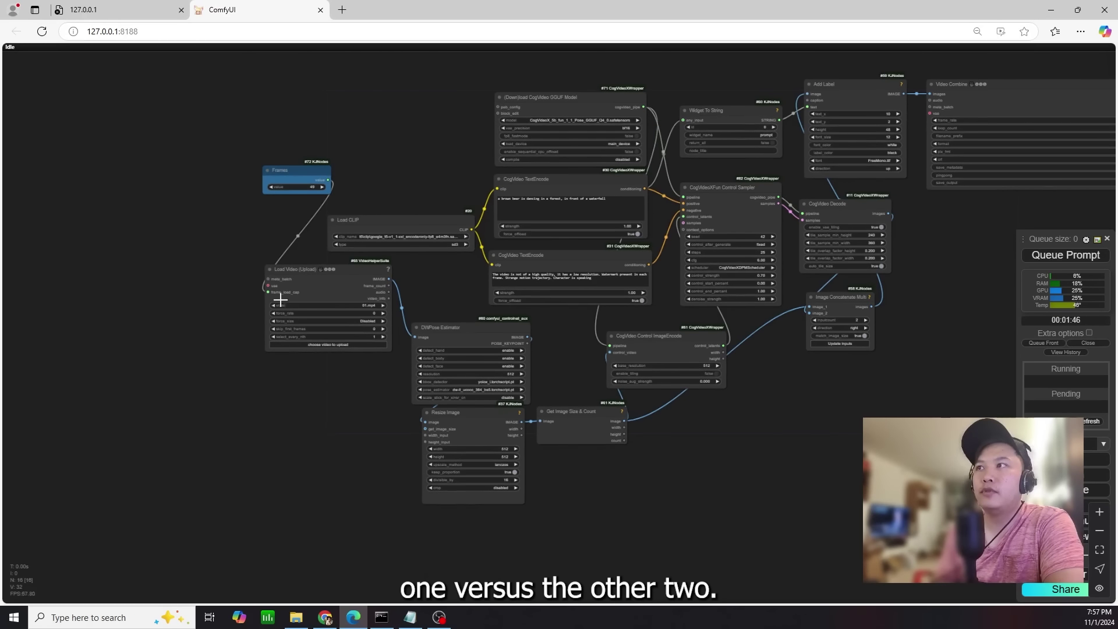
drag(582, 340, 417, 387)
scroll(292, 370, up, 5)
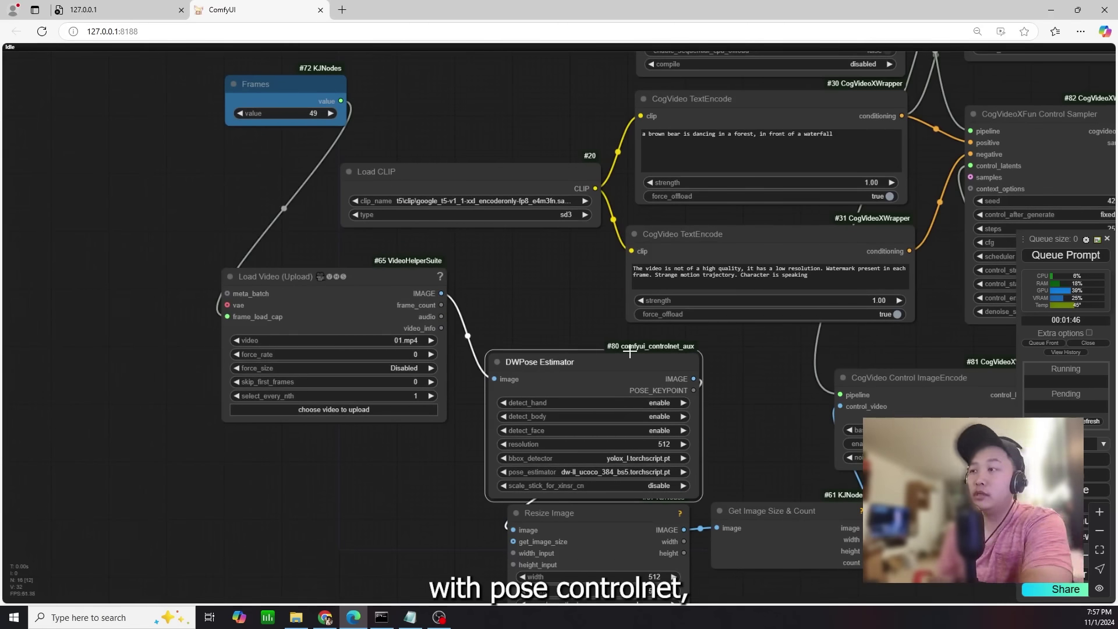
drag(567, 365, 566, 354)
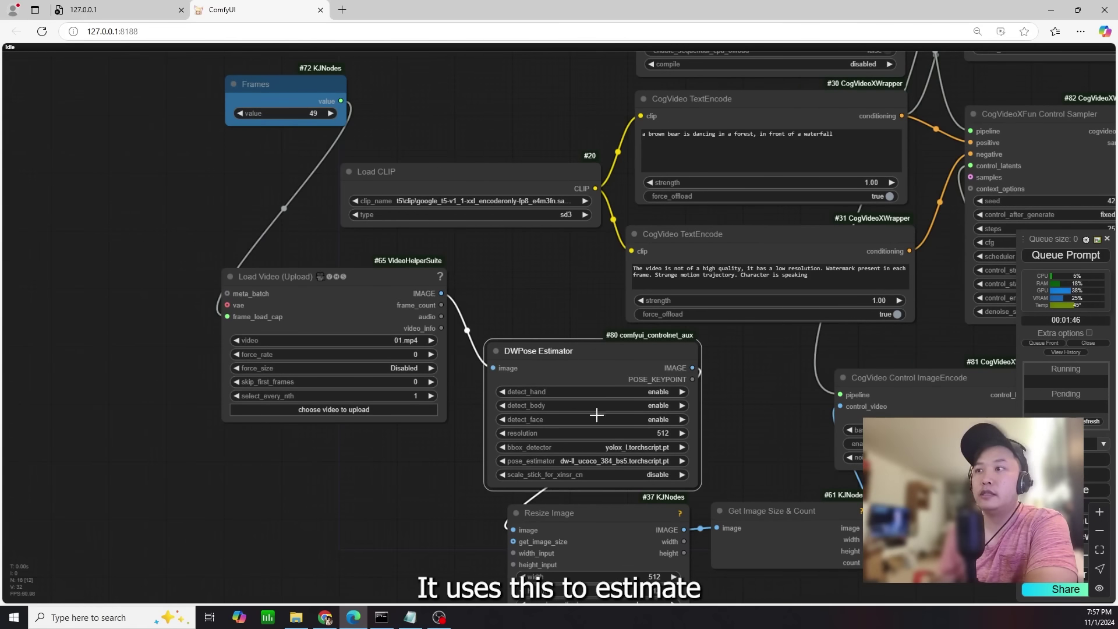
drag(780, 414, 774, 393)
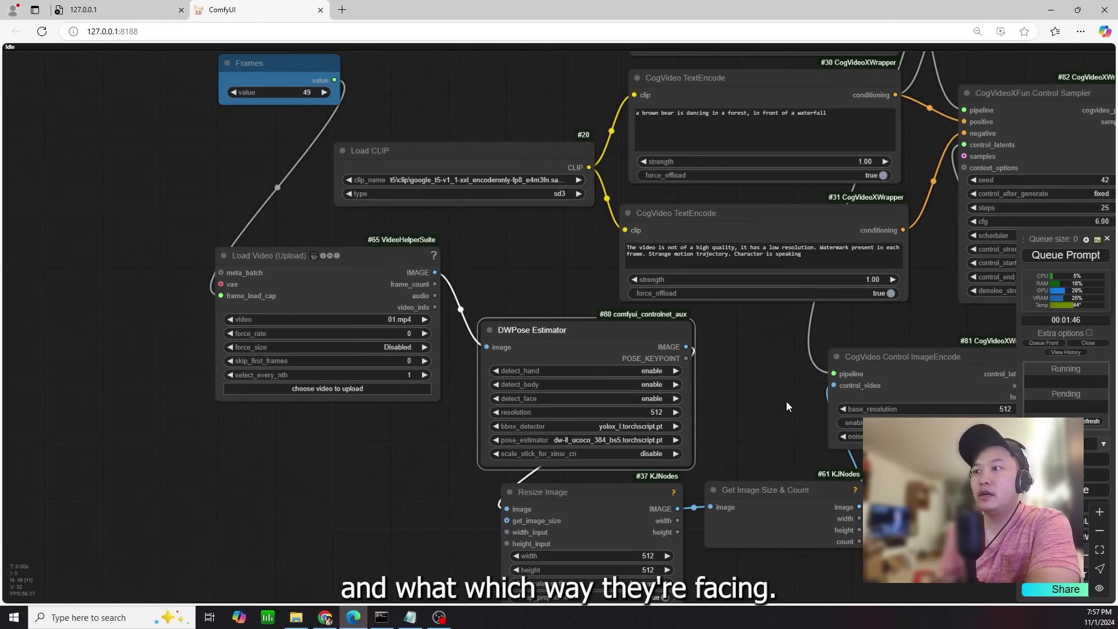
drag(769, 377, 387, 429)
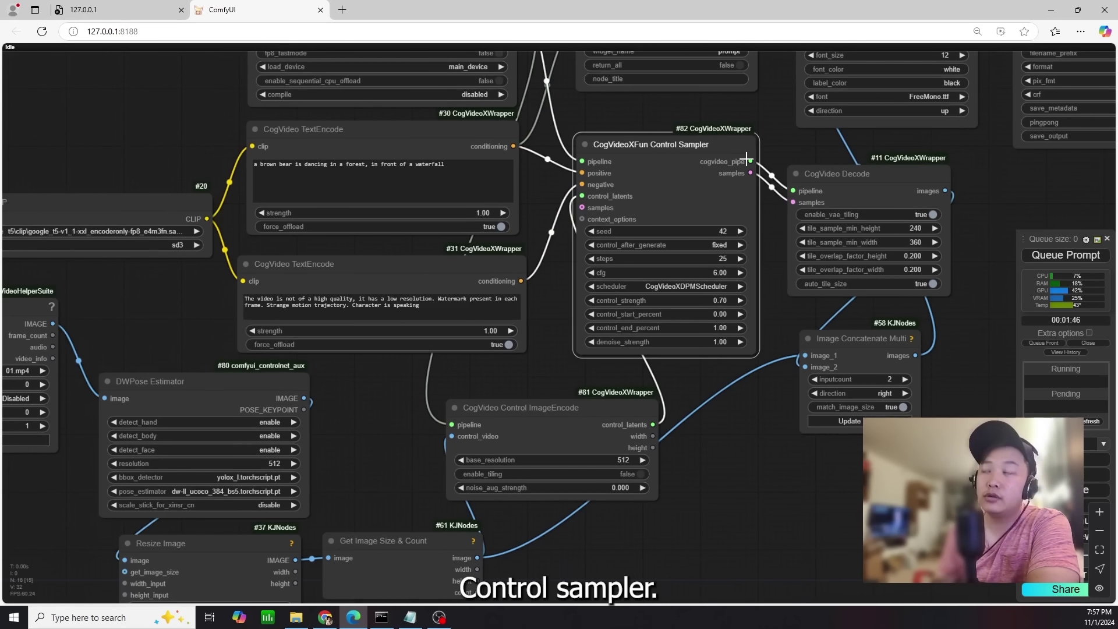
drag(640, 166, 620, 264)
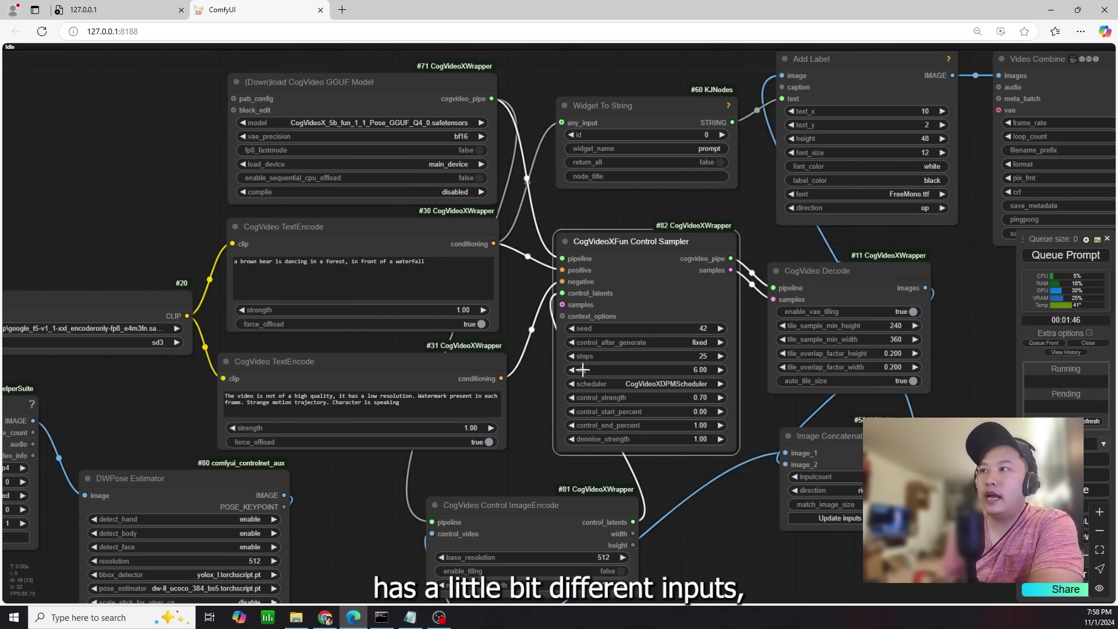
scroll(724, 391, right, 2)
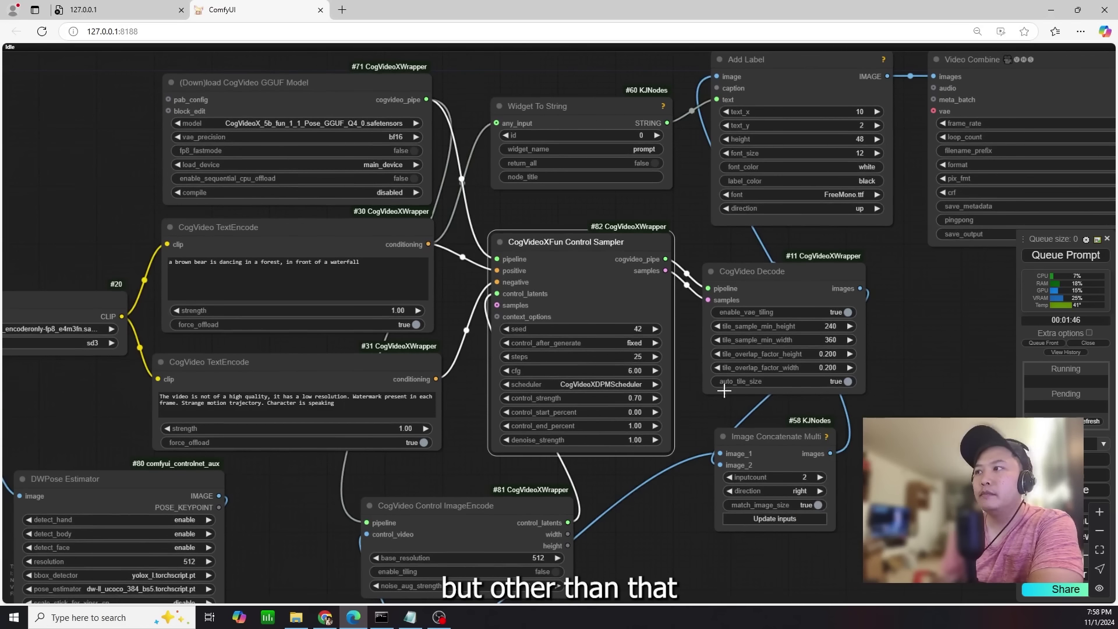
Upload faceswap2_00011.mp4 into the Load Video (Upload) node as the pose source video.
drag(474, 478, 546, 396)
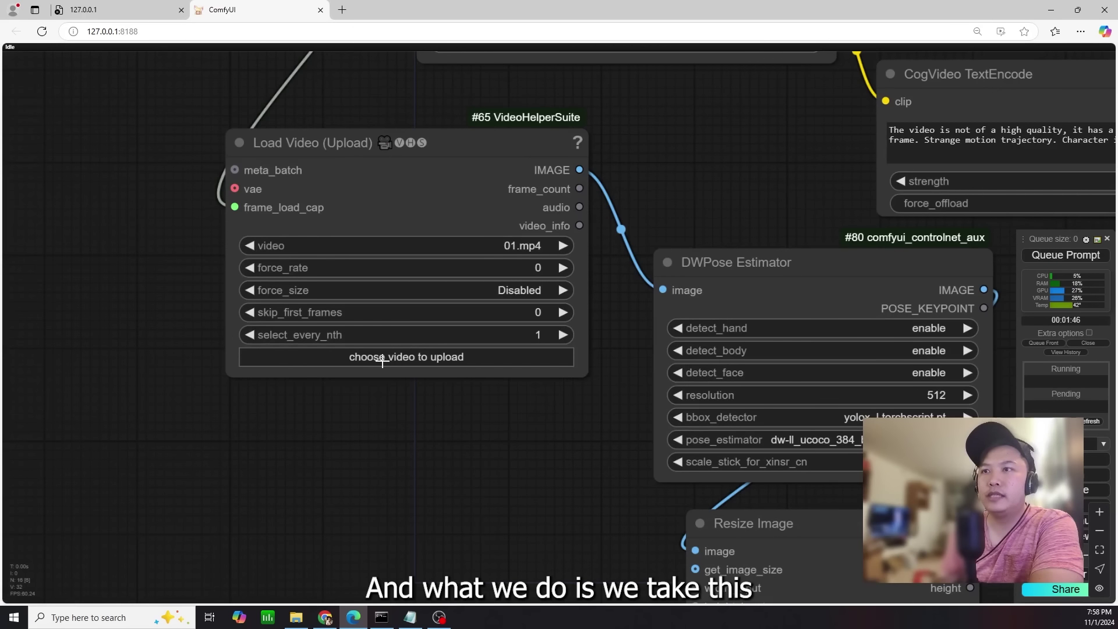
click(383, 357)
double_click(399, 250)
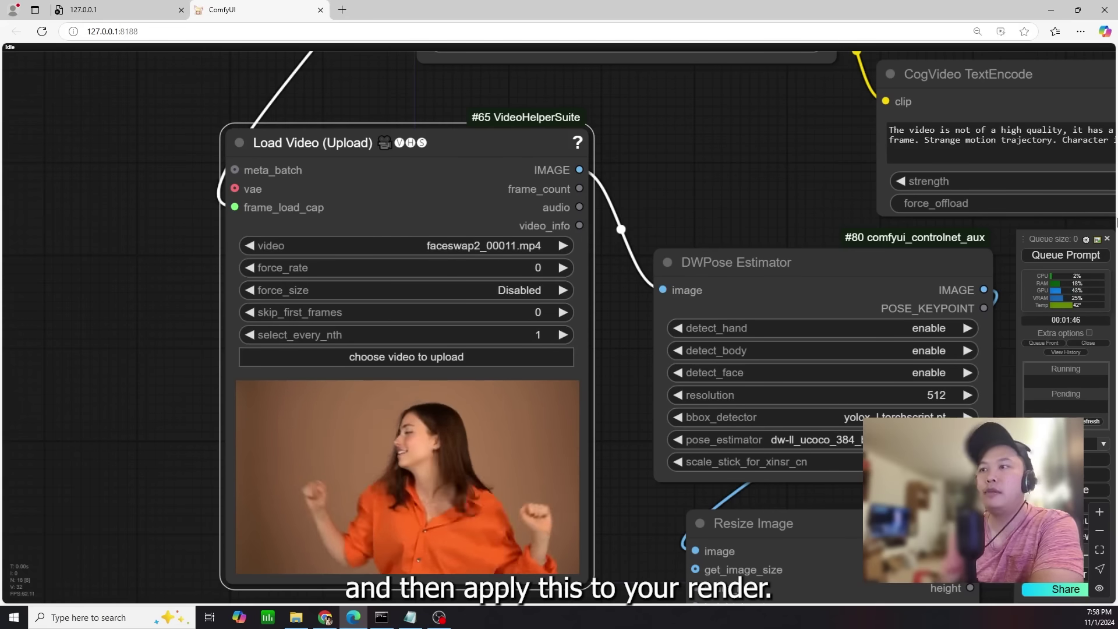
Move the Frames node directly beside the frame_load_cap input of the Load Video (Upload) node.
scroll(689, 155, down, 1)
drag(689, 155, 671, 234)
scroll(675, 223, down, 3)
drag(432, 62, 278, 270)
drag(688, 244, 645, 216)
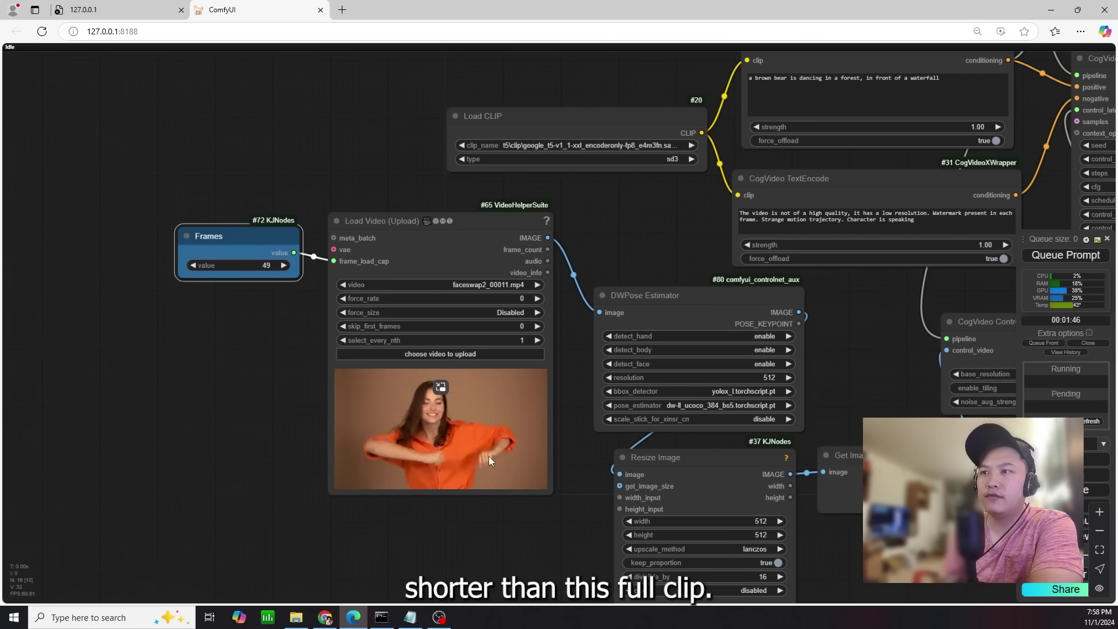
Replace the positive prompt with "a futuristic armored soldier in advanced plated heavy armor, sci fi background, neon lighting, cypunk".
scroll(638, 236, up, 1)
drag(638, 237, 364, 375)
scroll(363, 375, up, 6)
triple_click(638, 168)
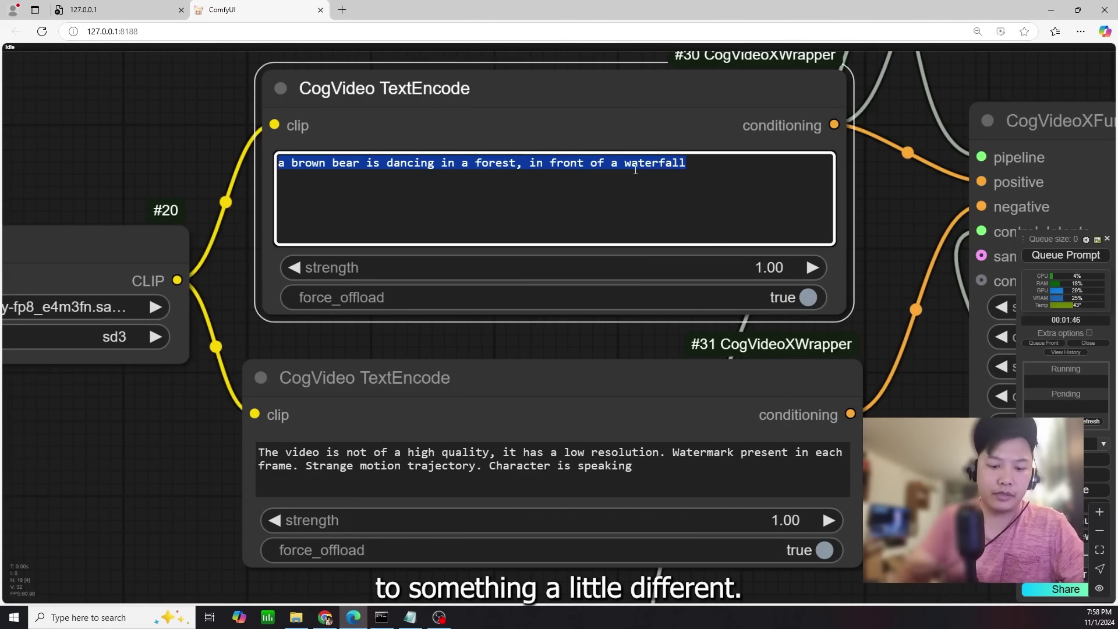
text(a futuristic armored sol)
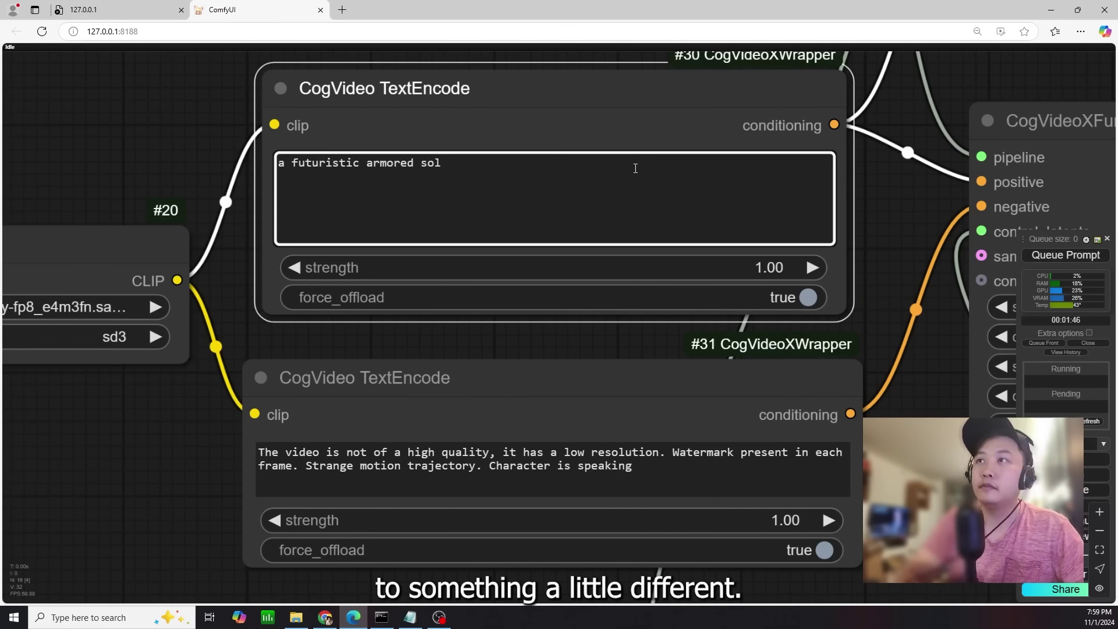
text(dier in advanced plated heavy armor, sci fi background,)
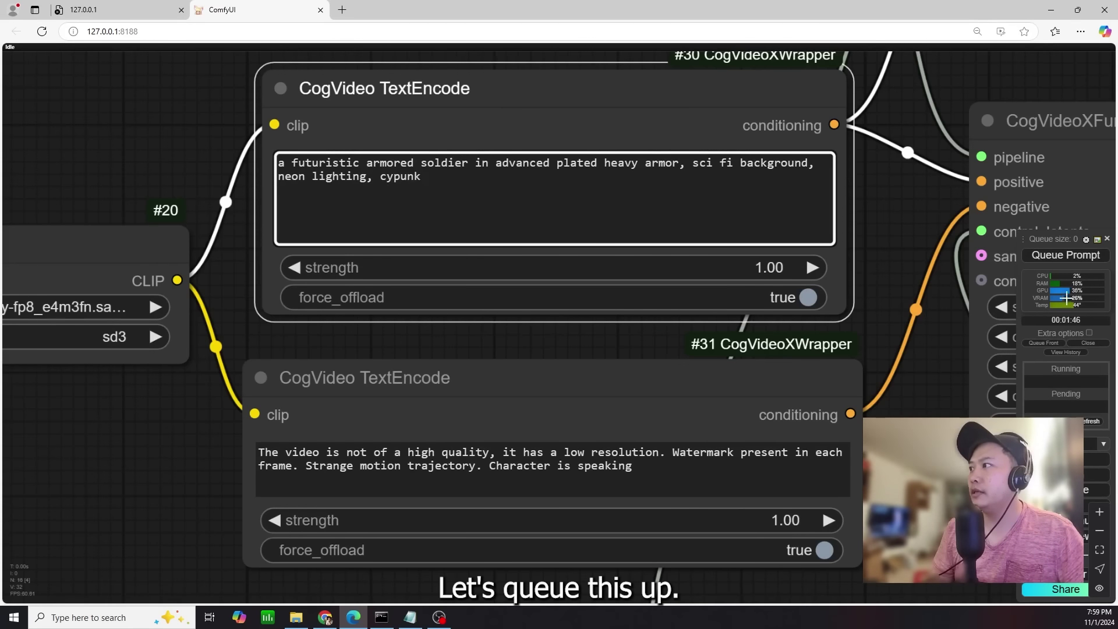
Try to queue the pose-control workflow, and check the clip_name setting of the Load CLIP node.
key(ctrl+Return)
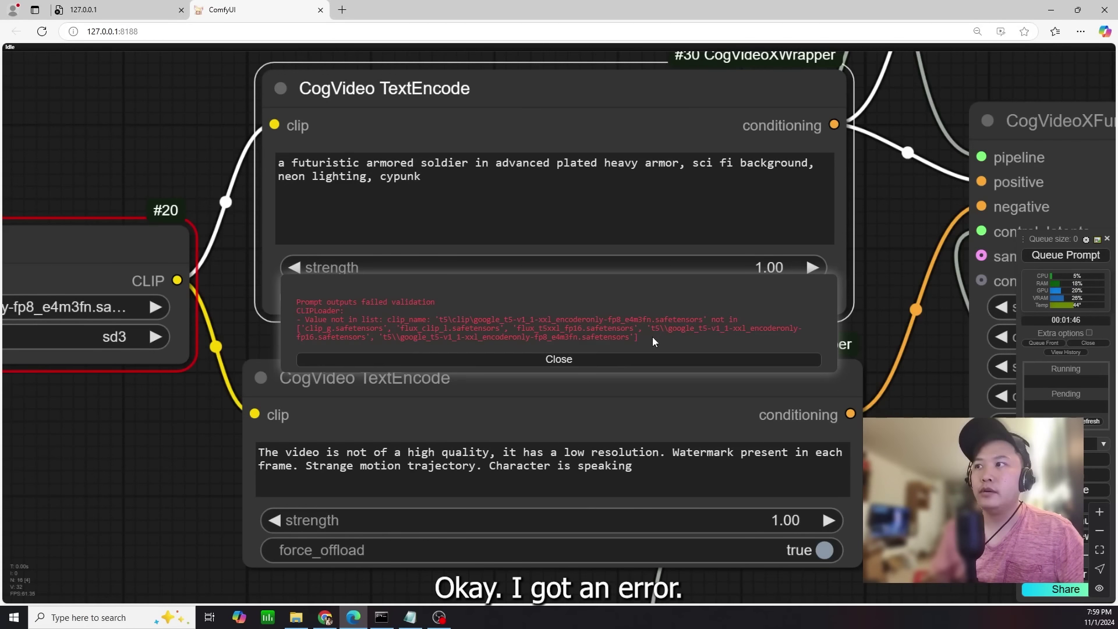
click(399, 359)
drag(23, 313, 323, 304)
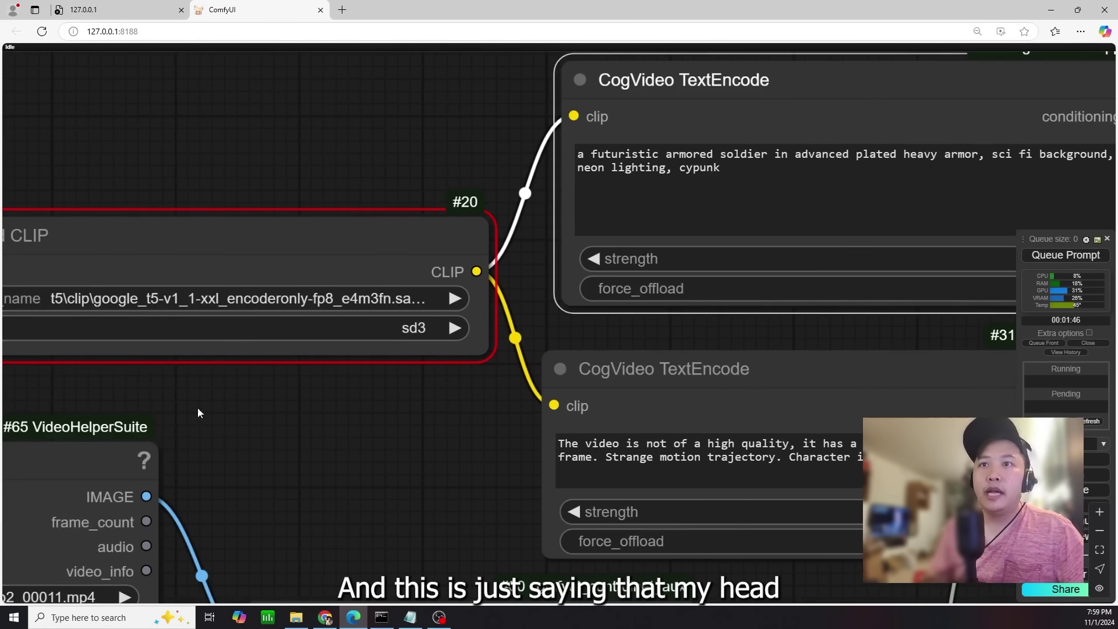
Set the Load CLIP node's clip_name to t5\google_t5-v1_1-xxl_encoderonly-fp8_e4m3fn.safetensors and queue the pose-control workflow again.
drag(370, 396, 474, 397)
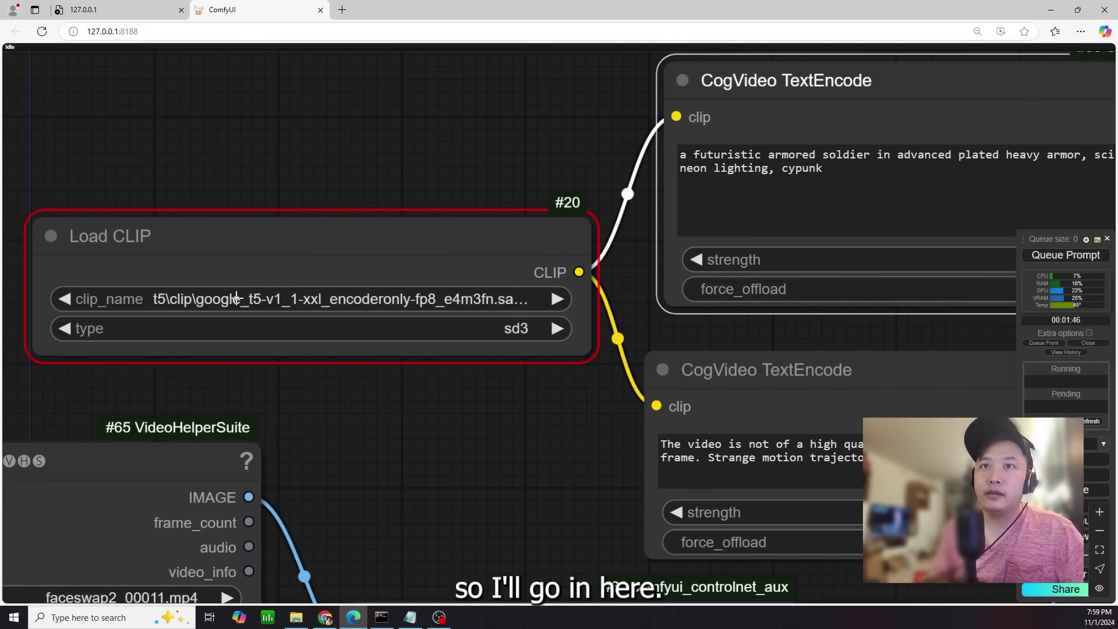
click(236, 299)
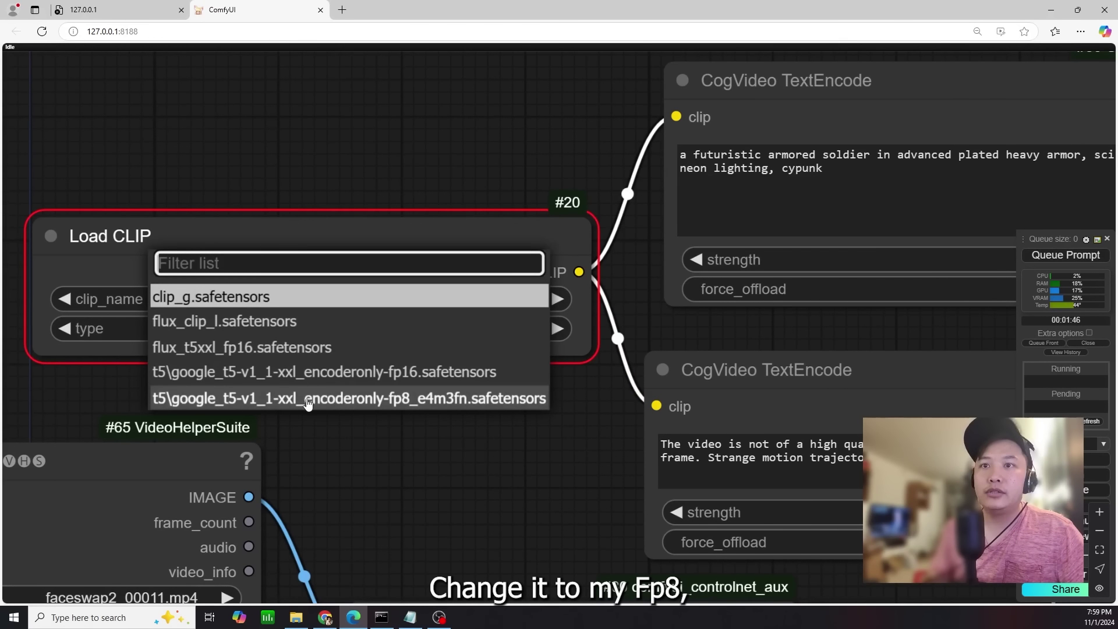
click(331, 401)
drag(1040, 255, 960, 254)
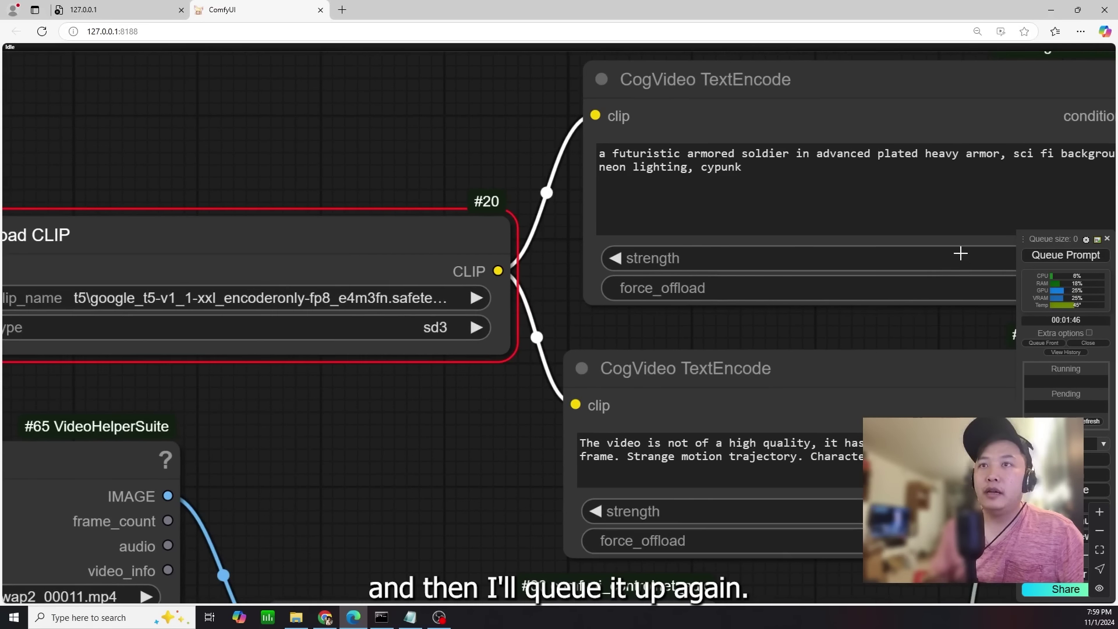
click(1045, 256)
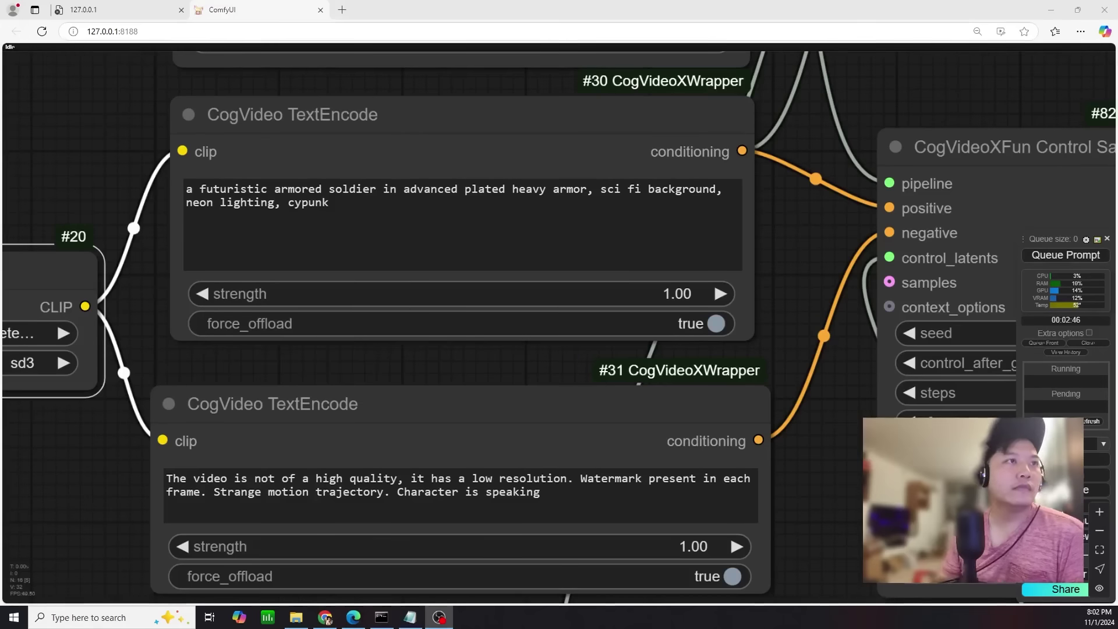
Examine the generated armored soldier video and its pose skeleton in the Video Combine node.
scroll(945, 298, down, 5)
drag(811, 532, 238, 310)
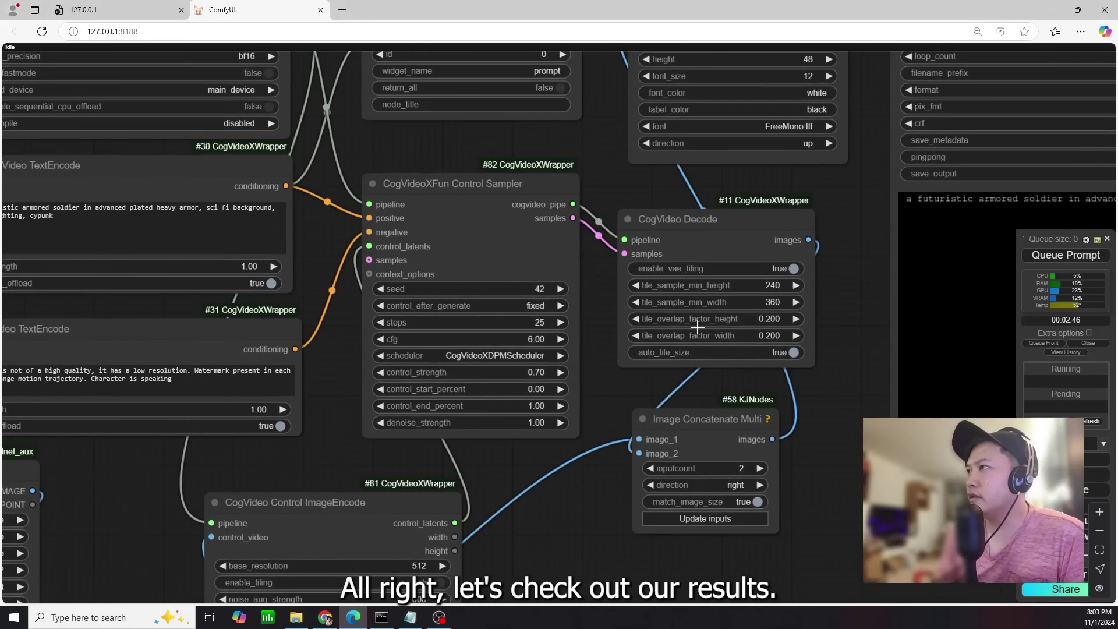
scroll(491, 469, up, 5)
scroll(492, 470, down, 3)
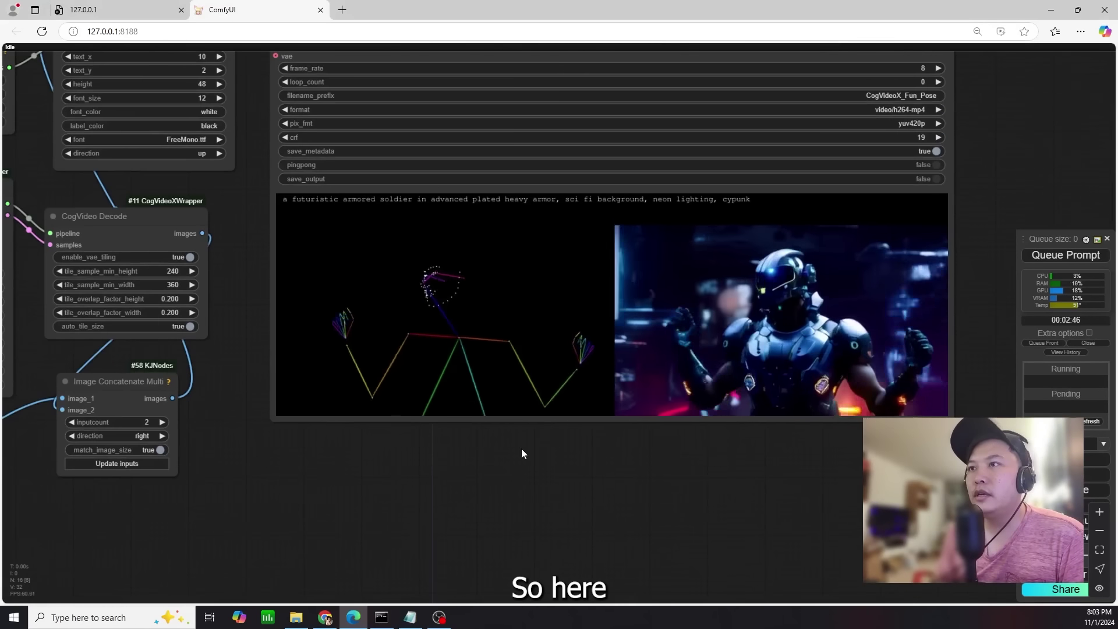
drag(522, 448, 445, 438)
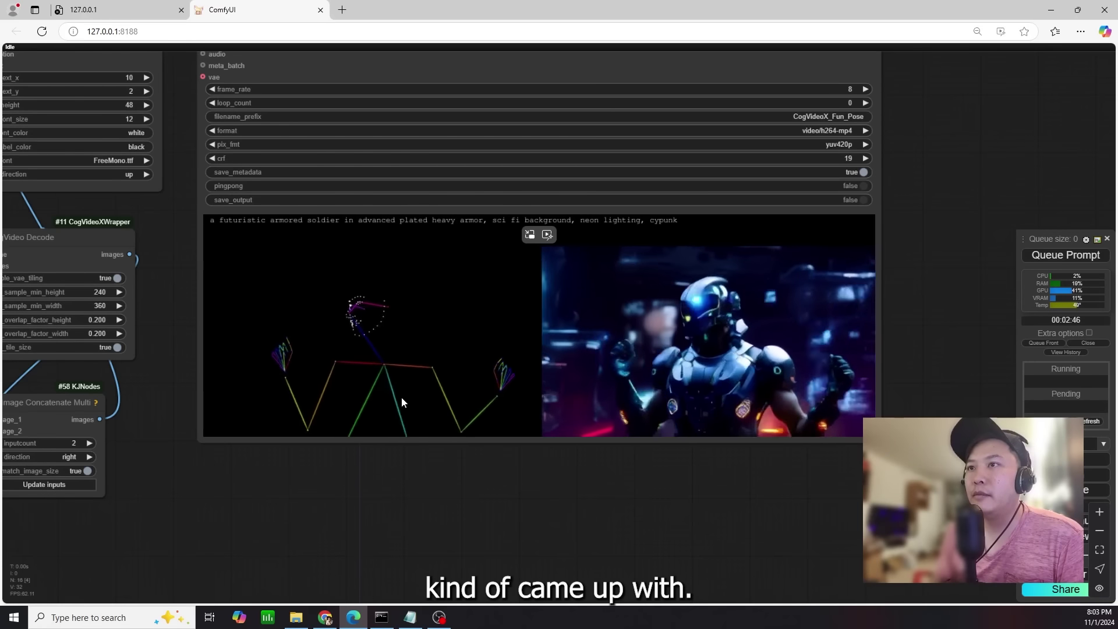
Move the Load Video (Upload) node directly beneath the video preview of the Video Combine node.
scroll(351, 446, down, 2)
scroll(583, 372, down, 3)
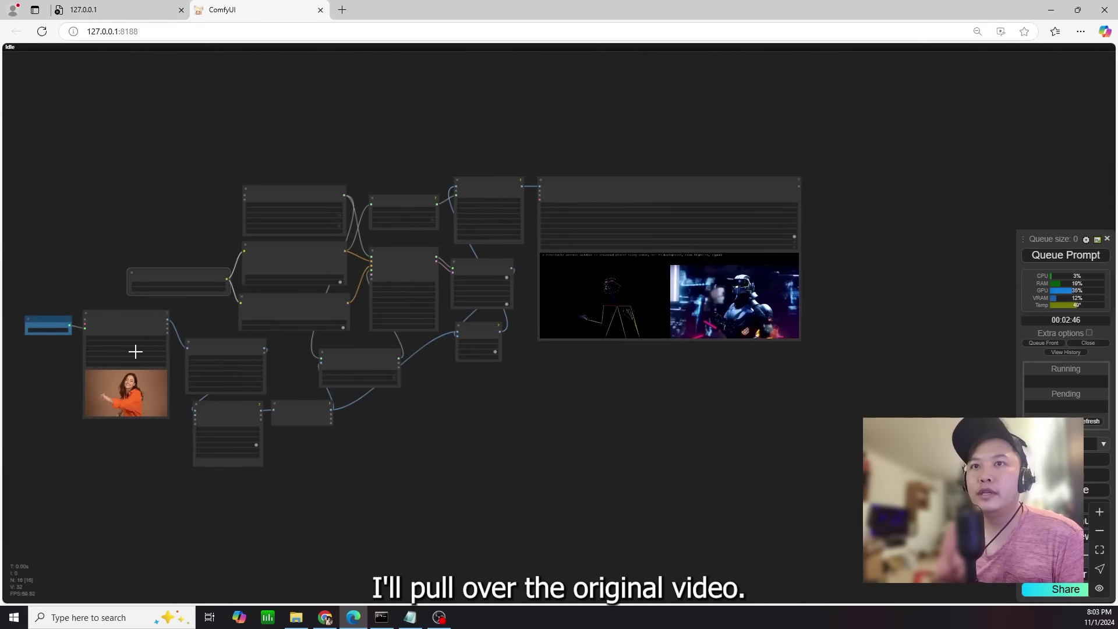
drag(119, 316, 571, 355)
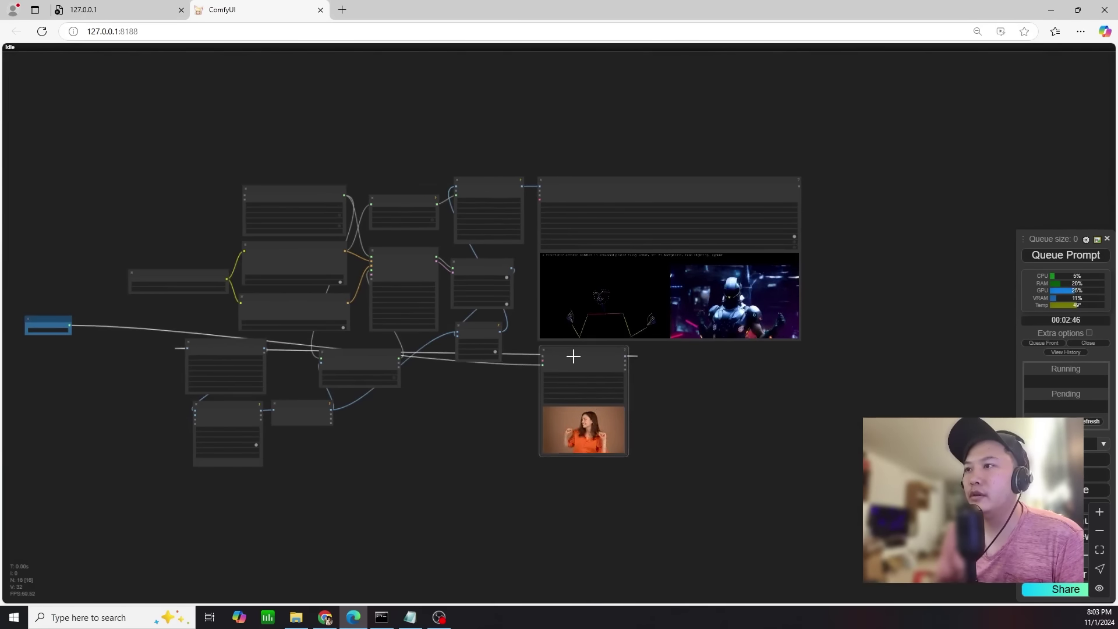
Compare the source dance video with the pose skeleton and the generated soldier video for matching motion.
scroll(625, 374, up, 1)
scroll(625, 374, up, 10)
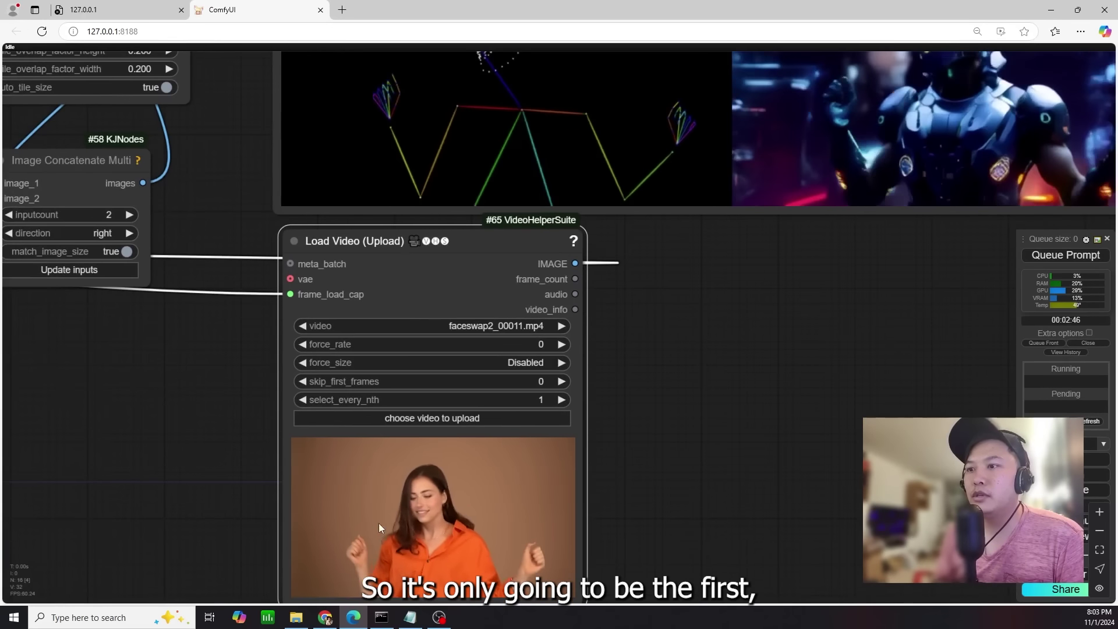
drag(606, 428, 575, 360)
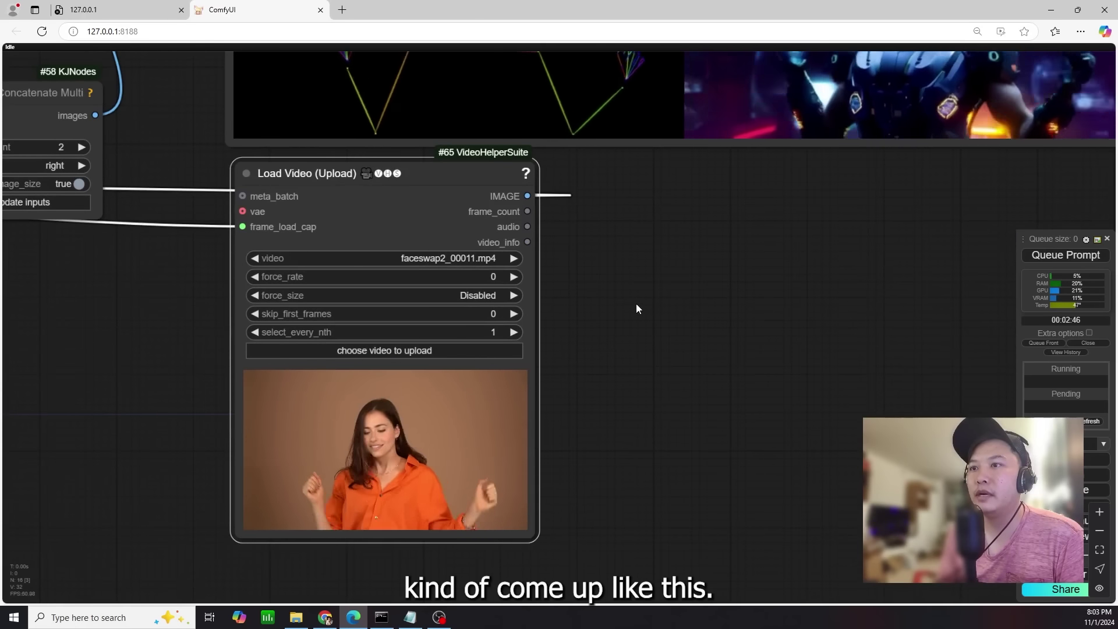
scroll(721, 316, up, 5)
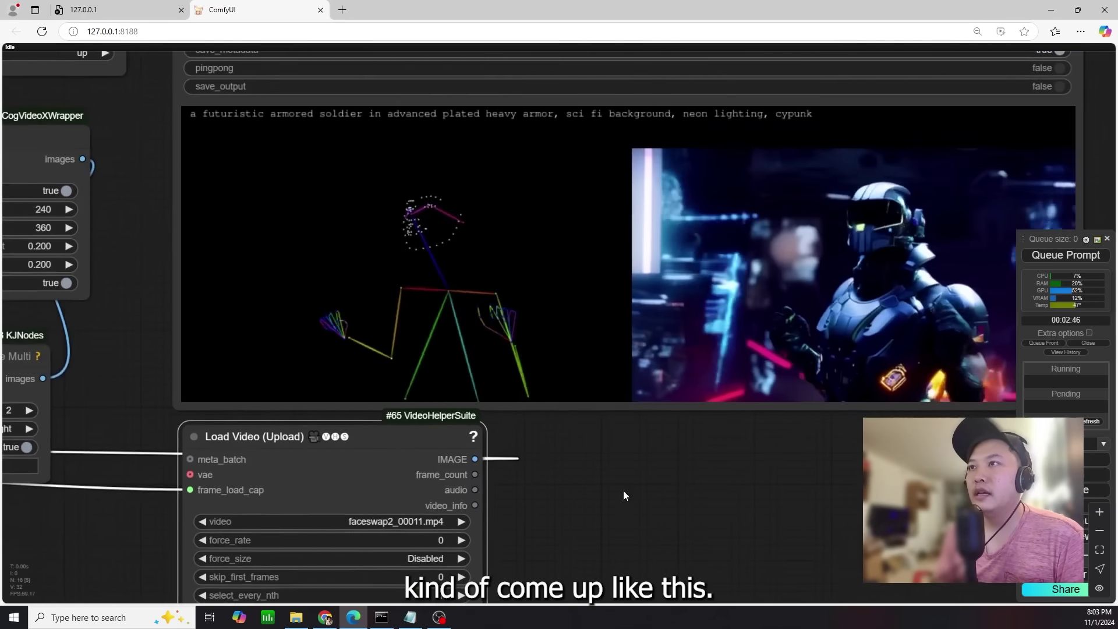
scroll(646, 427, up, 2)
drag(667, 458, 553, 469)
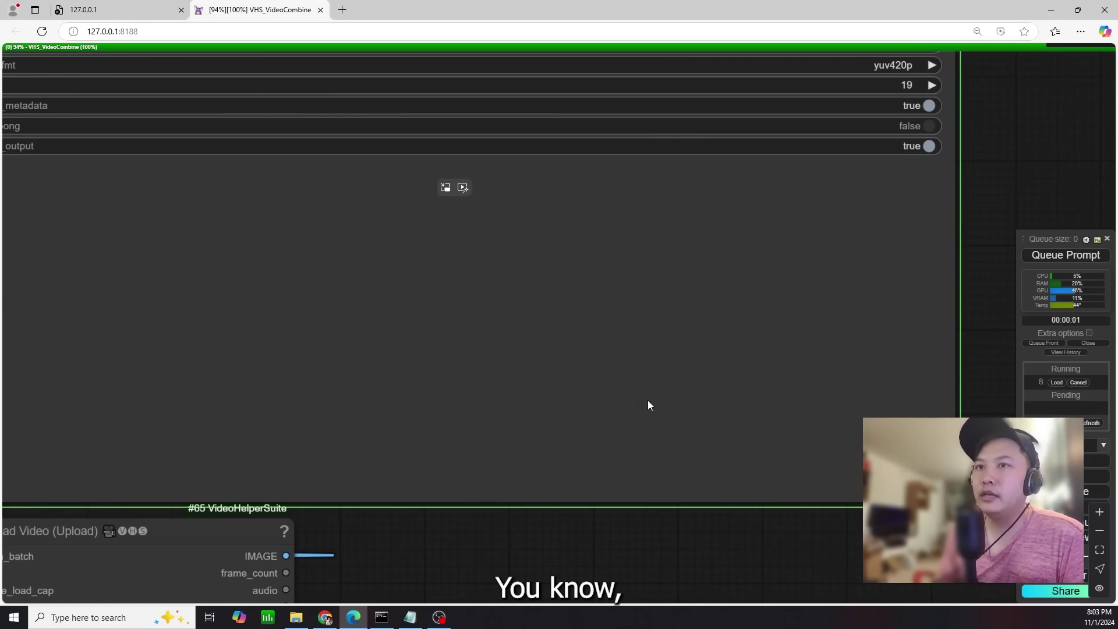
scroll(168, 290, down, 5)
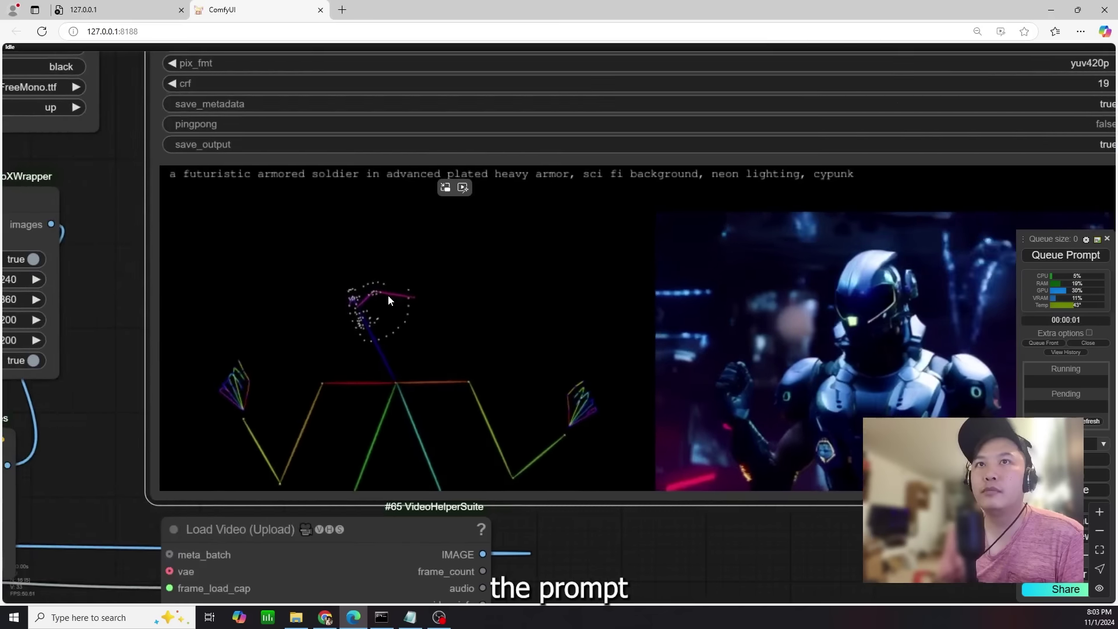
scroll(387, 294, up, 4)
drag(587, 191, 350, 236)
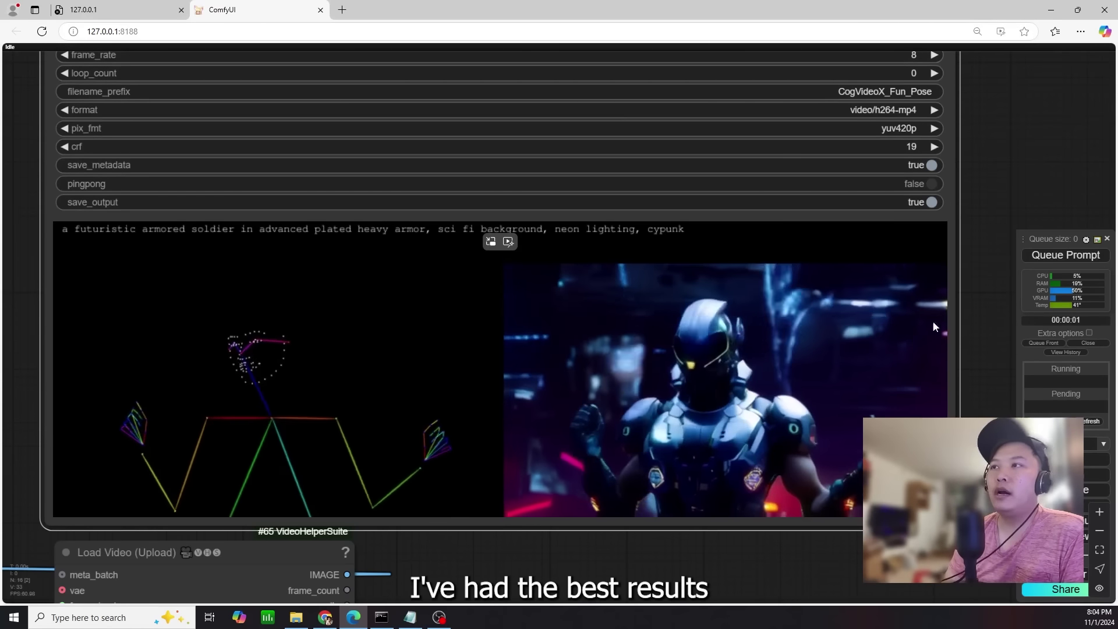
drag(977, 298, 967, 296)
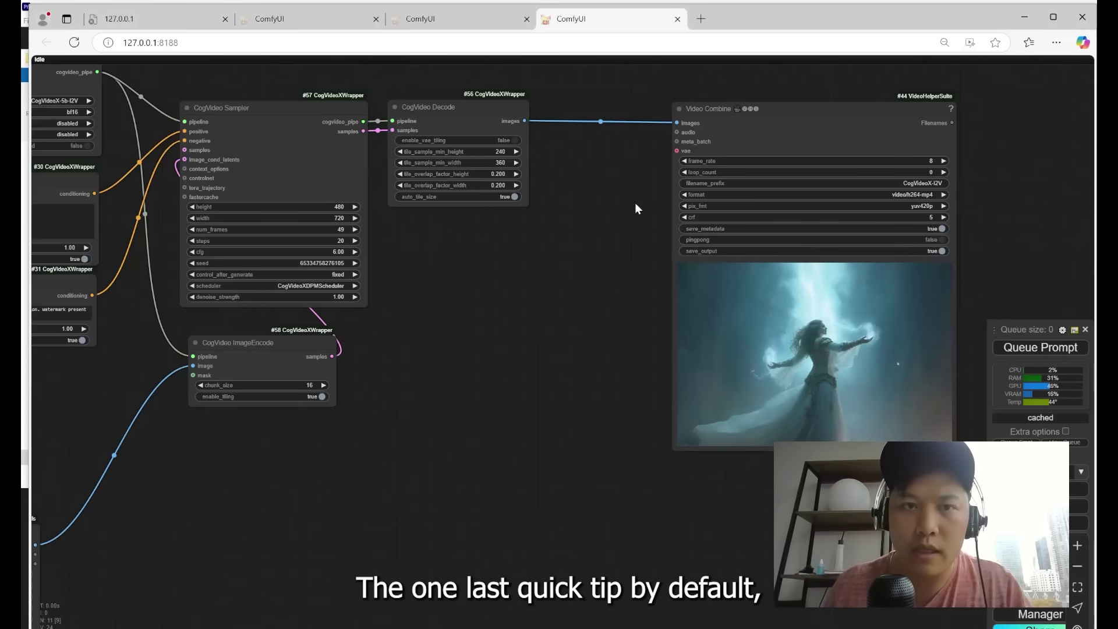
Add a RIFE VFI frame interpolation node to the image-to-video workflow, near the Video Combine node.
scroll(556, 240, up, 3)
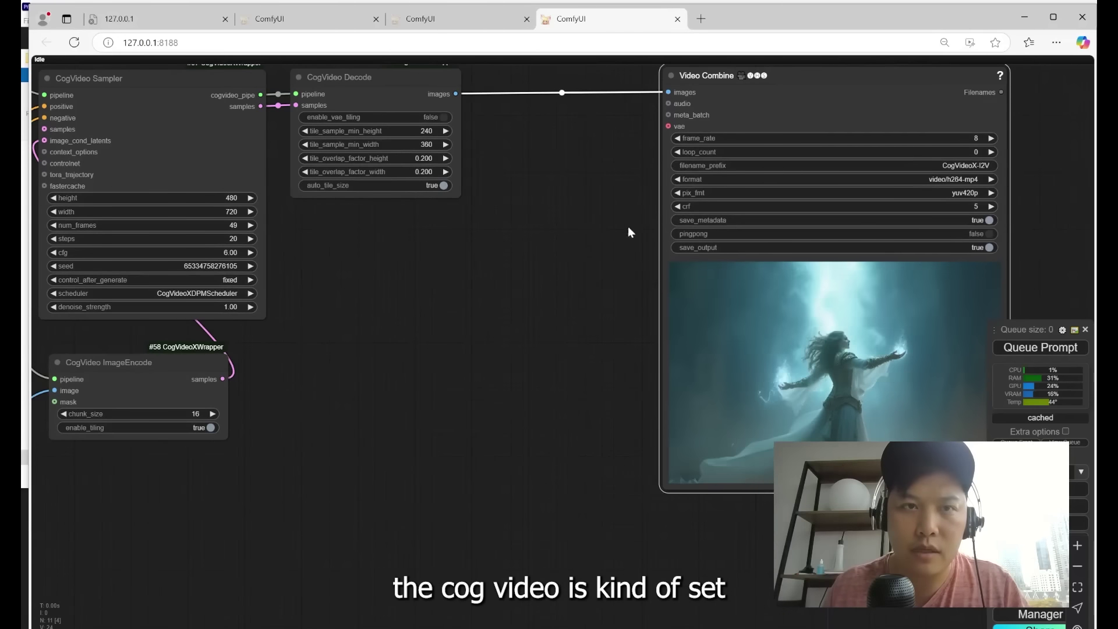
drag(528, 278, 404, 243)
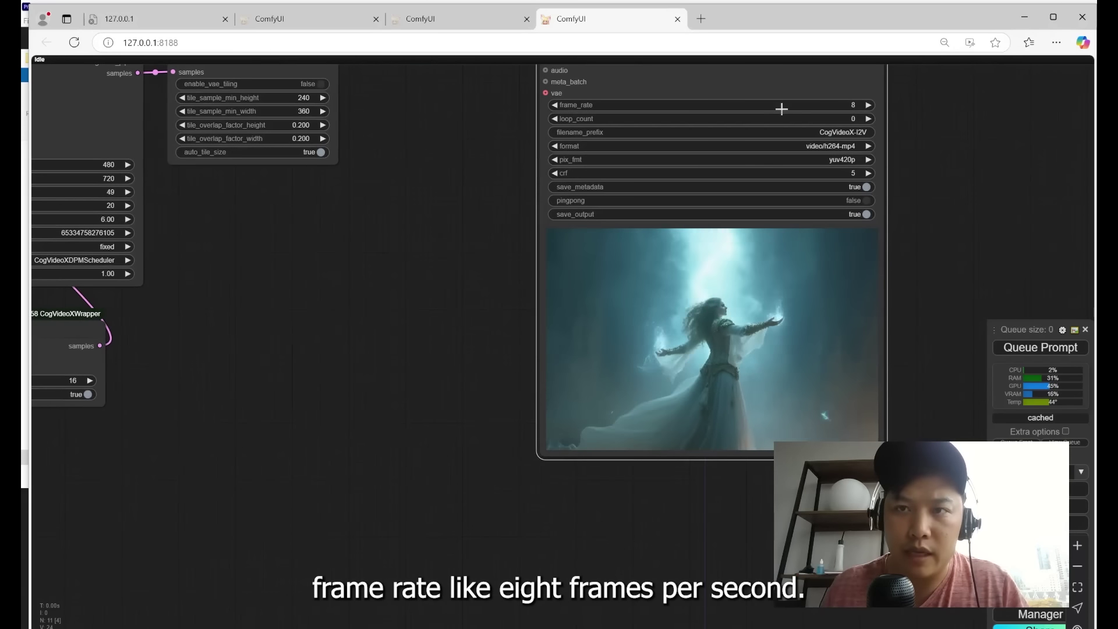
scroll(726, 340, down, 1)
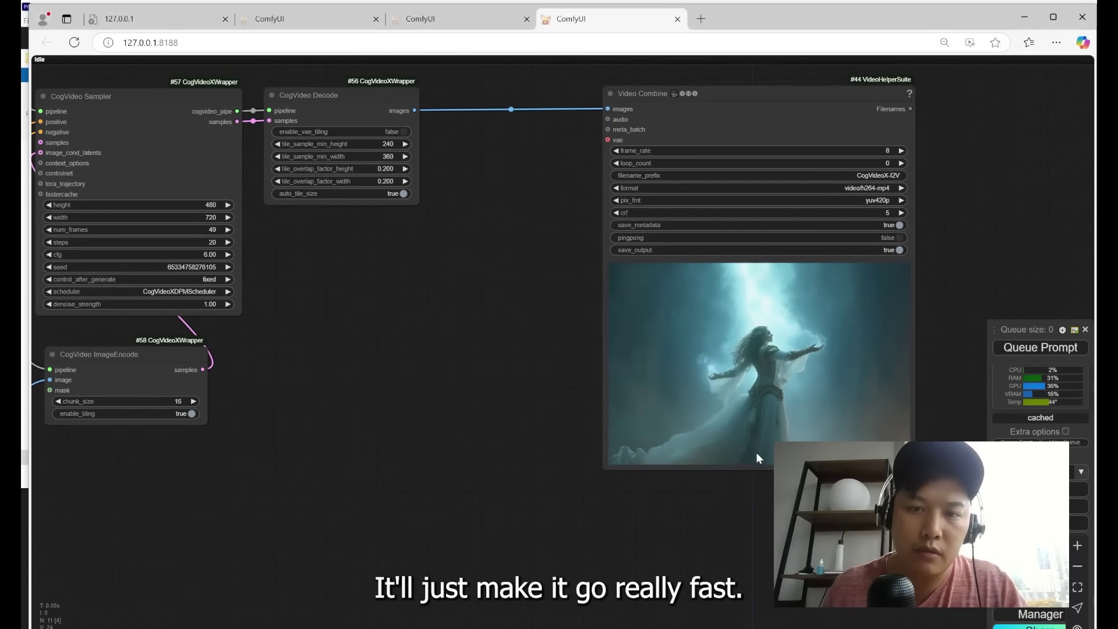
drag(441, 233, 499, 274)
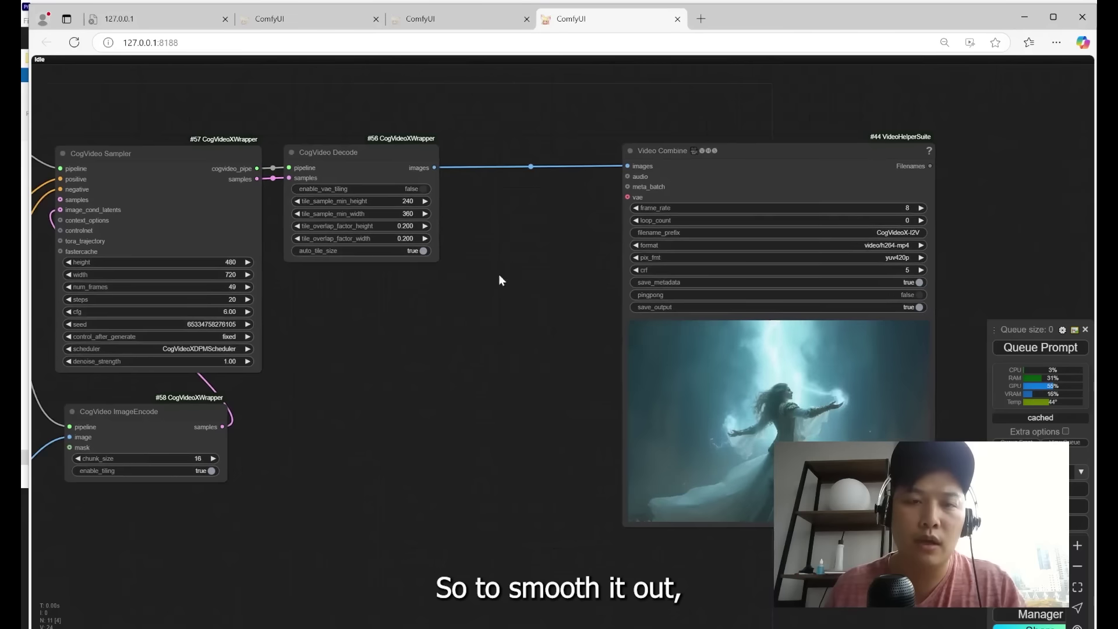
scroll(499, 274, up, 3)
double_click(522, 270)
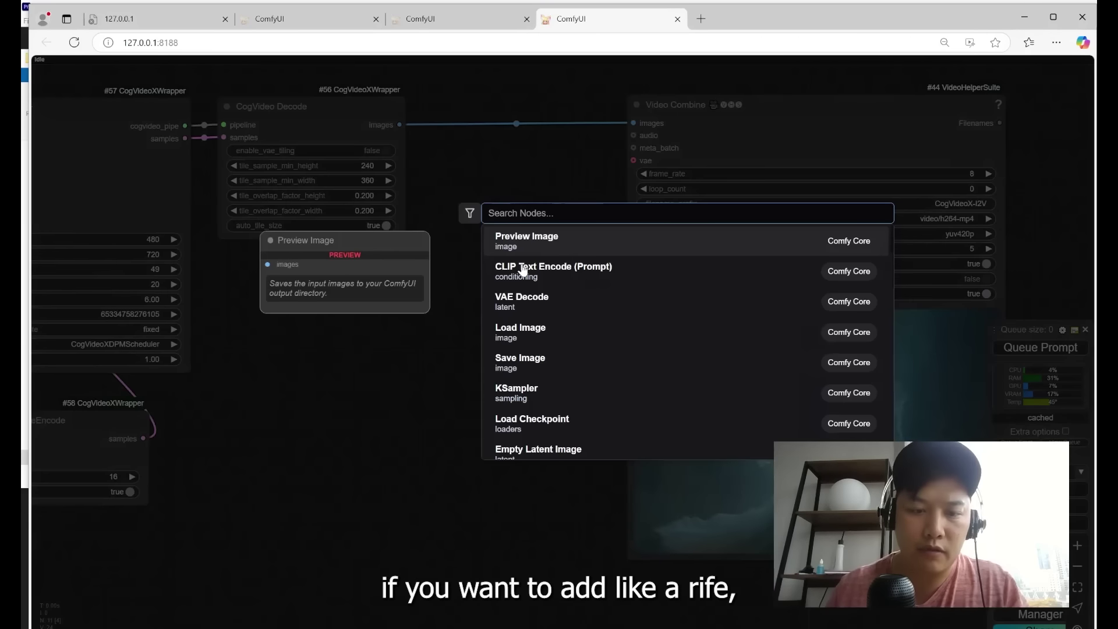
text(rife)
key(Return)
Place RIFE VFI between CogVideo Decode and Video Combine, and route the decoded images through it into Video Combine.
drag(583, 252, 507, 227)
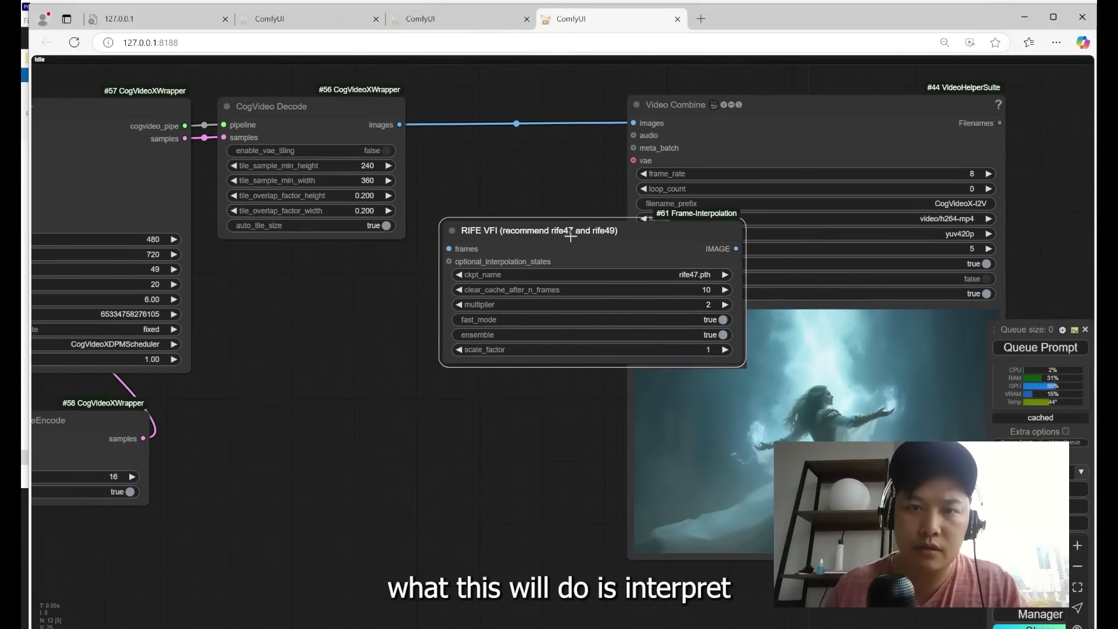
drag(585, 452, 461, 439)
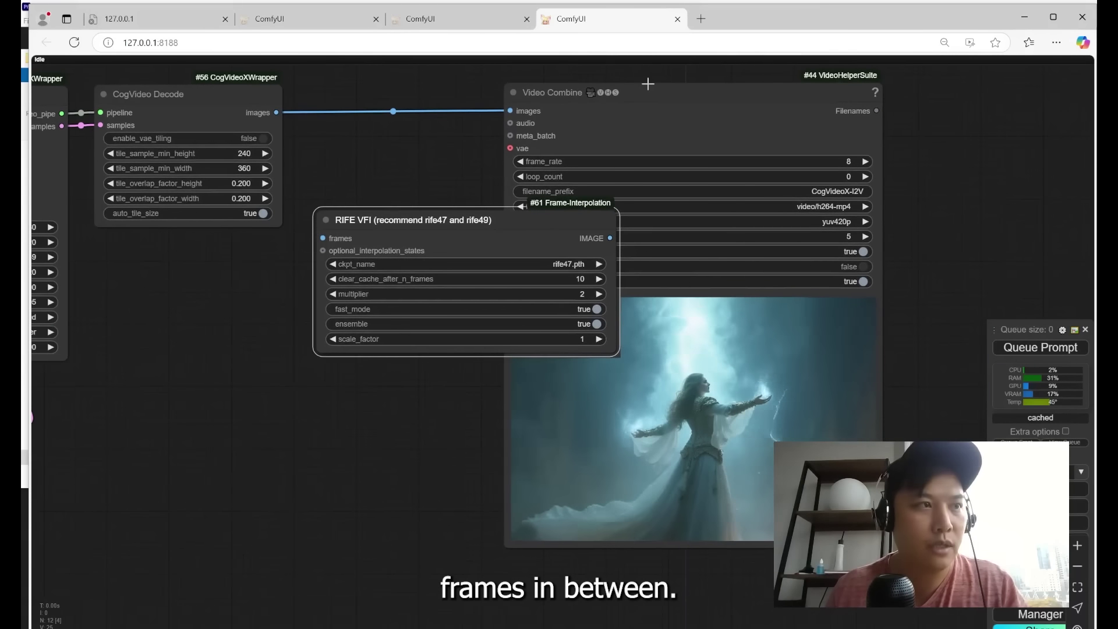
drag(627, 99, 749, 108)
drag(430, 212, 417, 174)
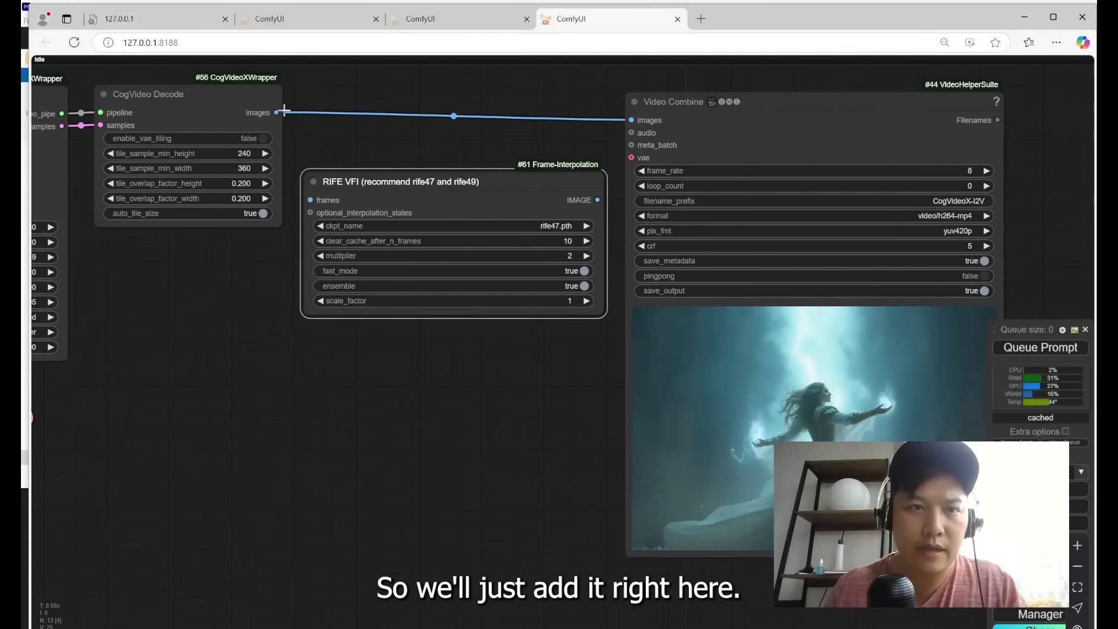
drag(330, 224, 320, 203)
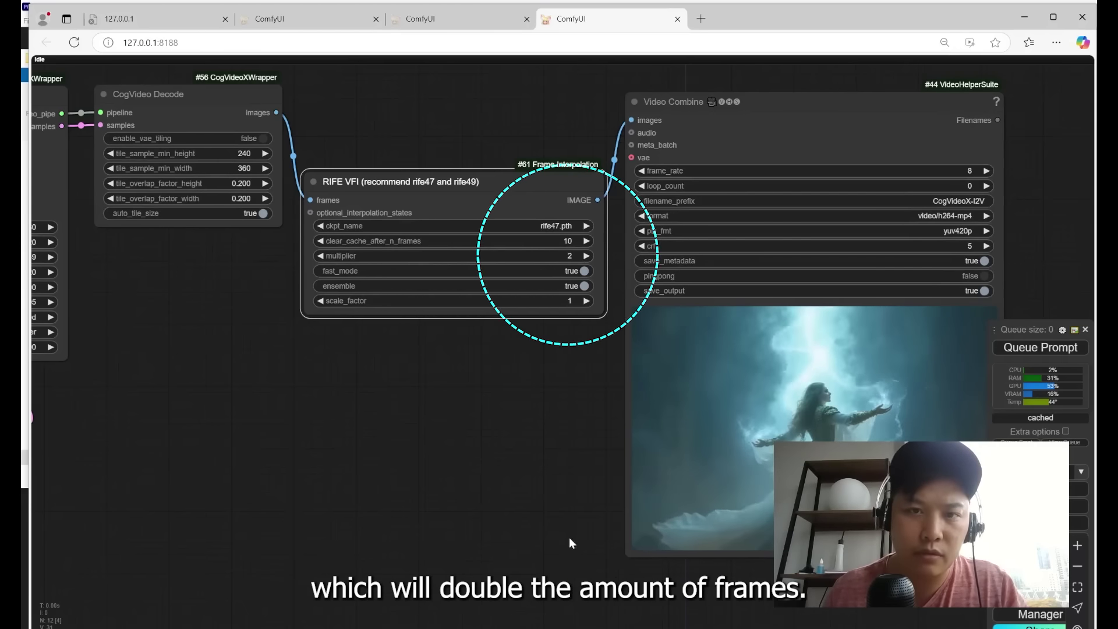
drag(547, 404, 436, 396)
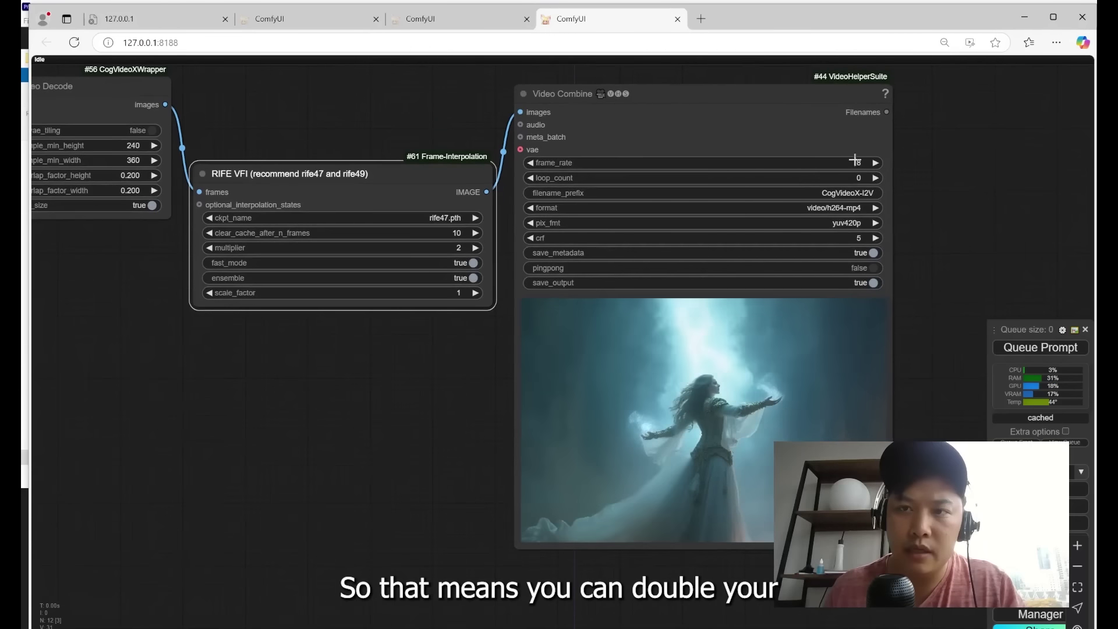